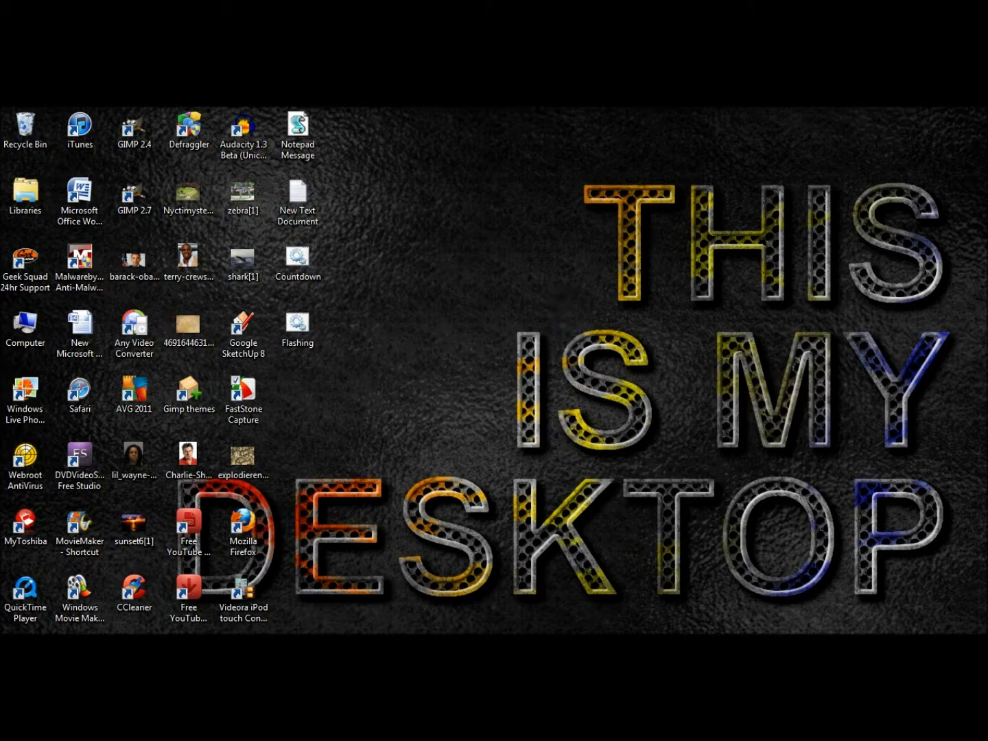
# - Restore the GIMP image and Layers windows, arrange them, and recheck the red TUTS stamp layer
pyautogui.moveTo(122, 580)
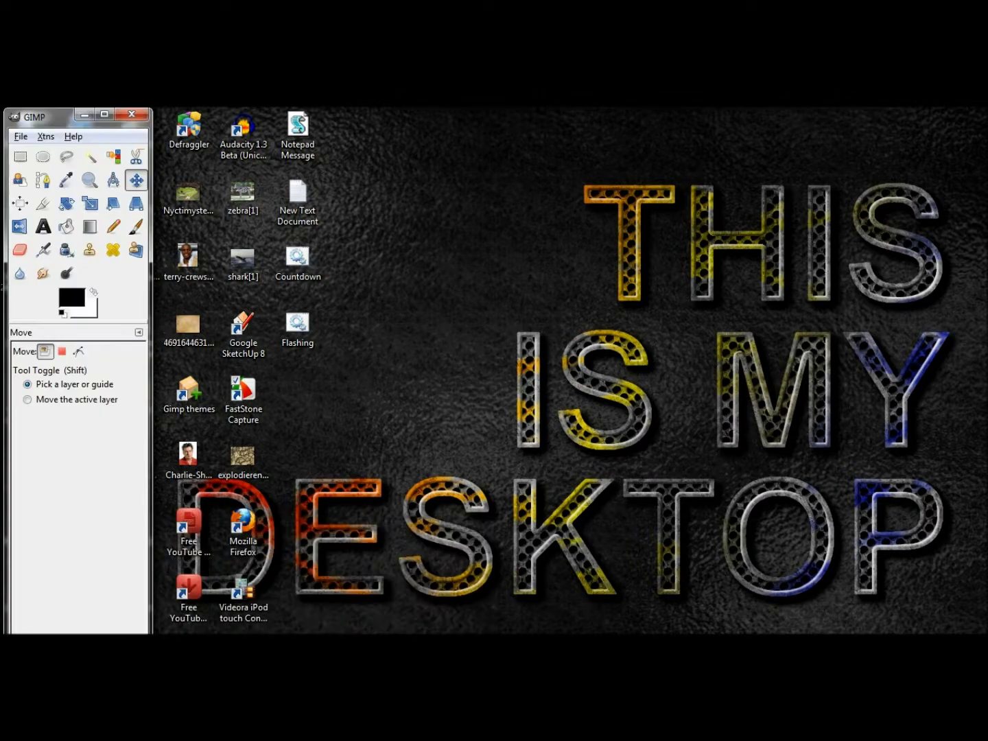
pyautogui.click(250, 577)
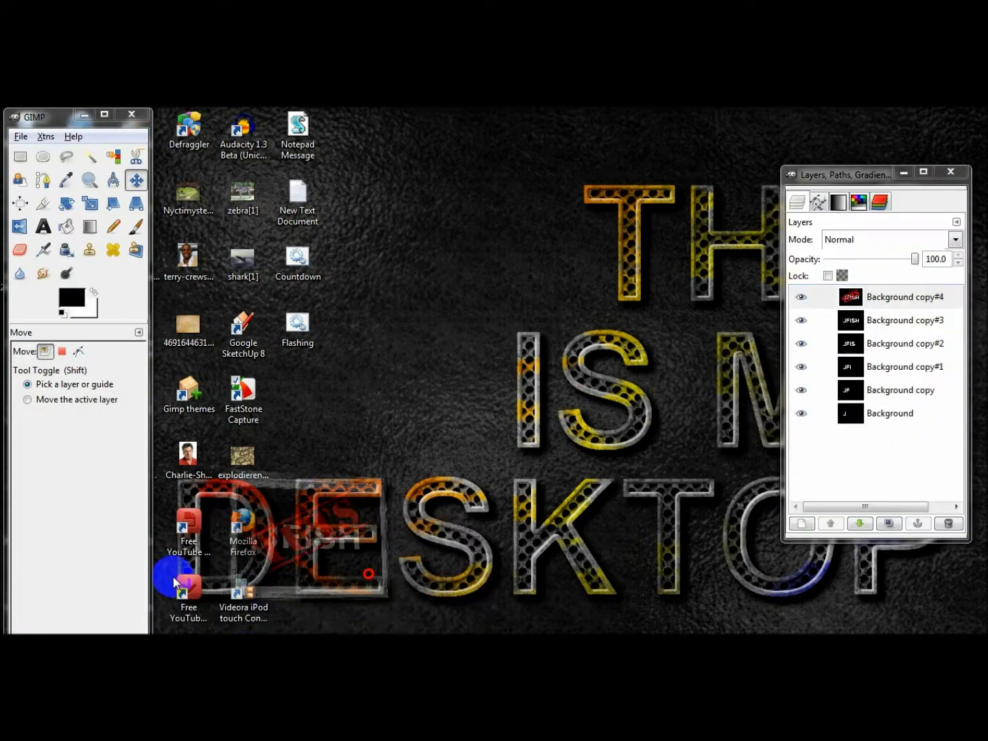
pyautogui.moveTo(316, 163); pyautogui.dragTo(297, 157)
pyautogui.click(800, 297)
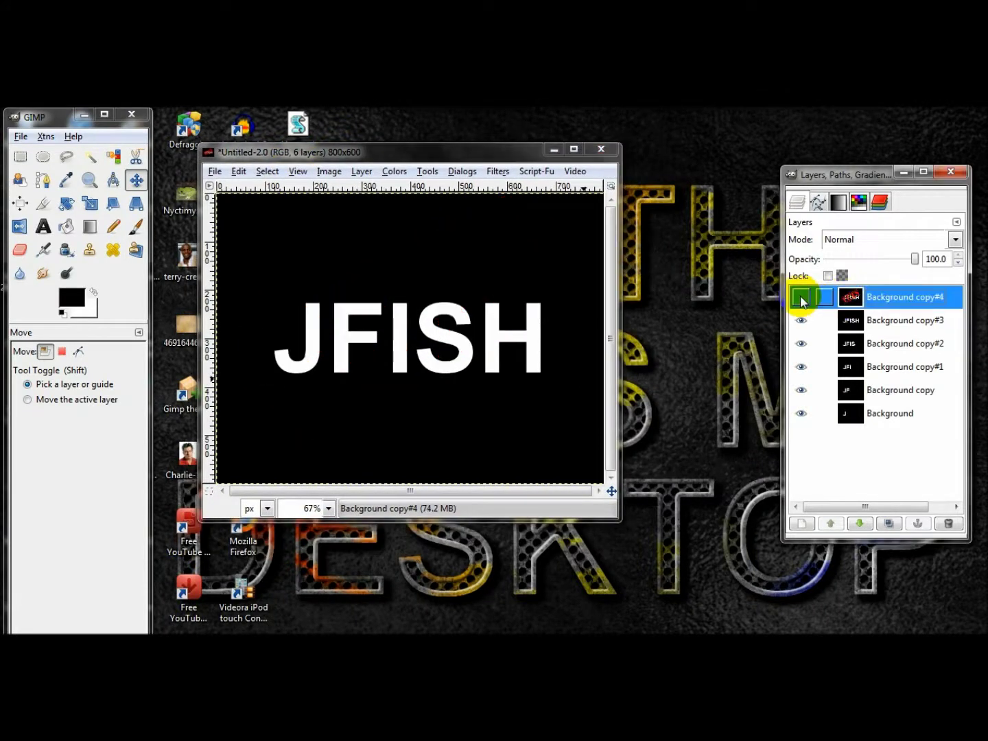
pyautogui.click(800, 298)
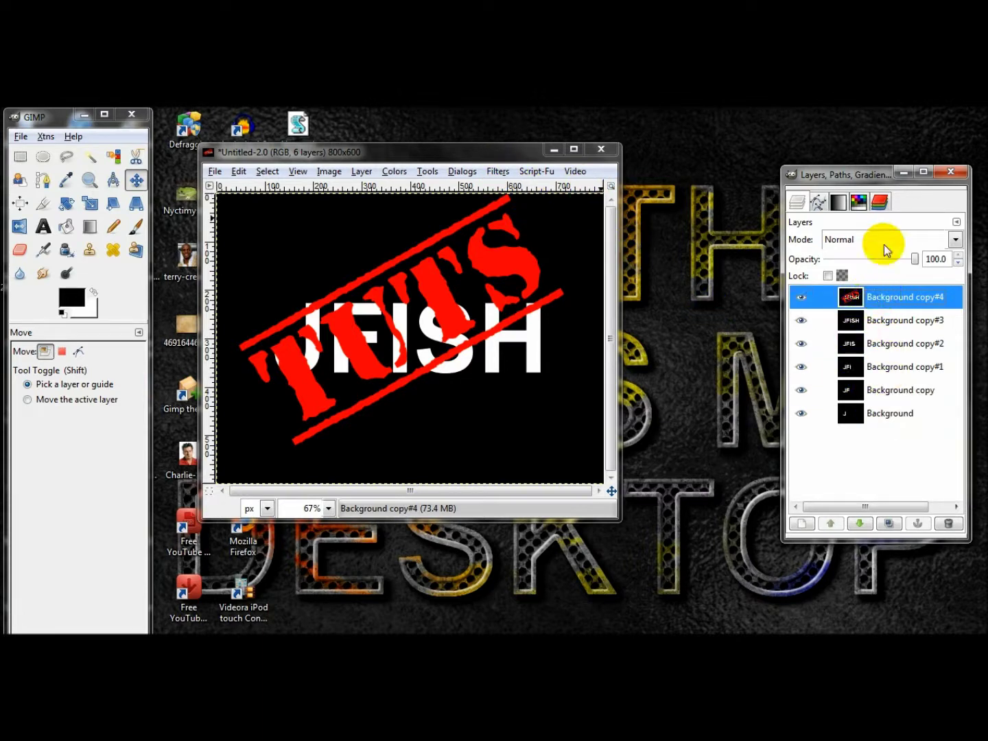
pyautogui.click(497, 172)
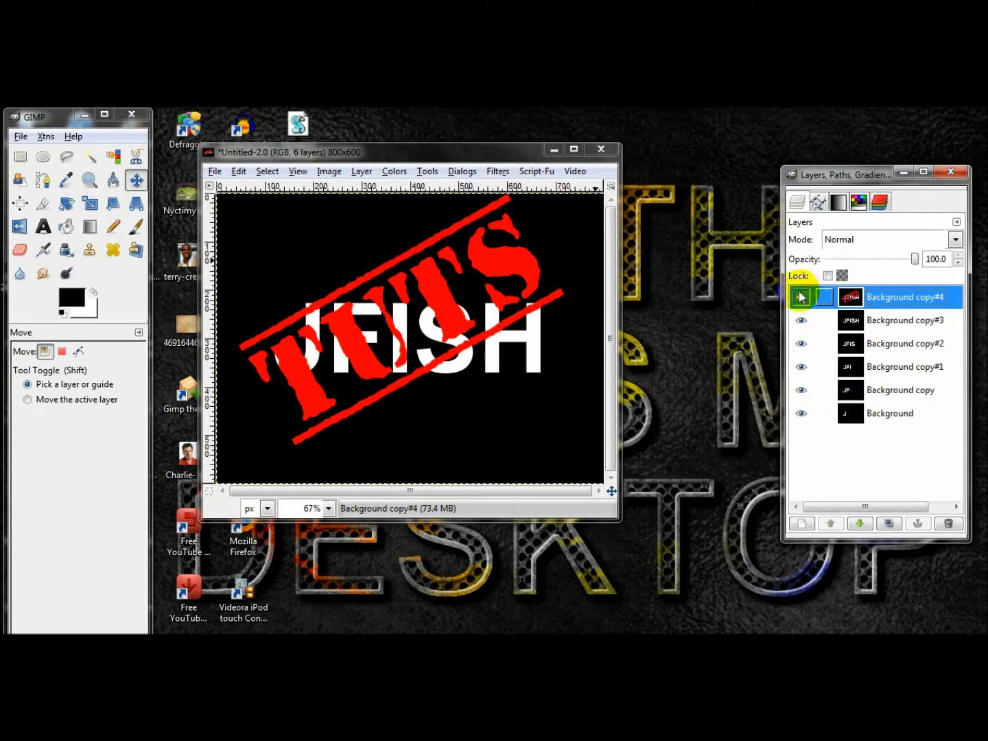
pyautogui.click(791, 174)
pyautogui.click(861, 173)
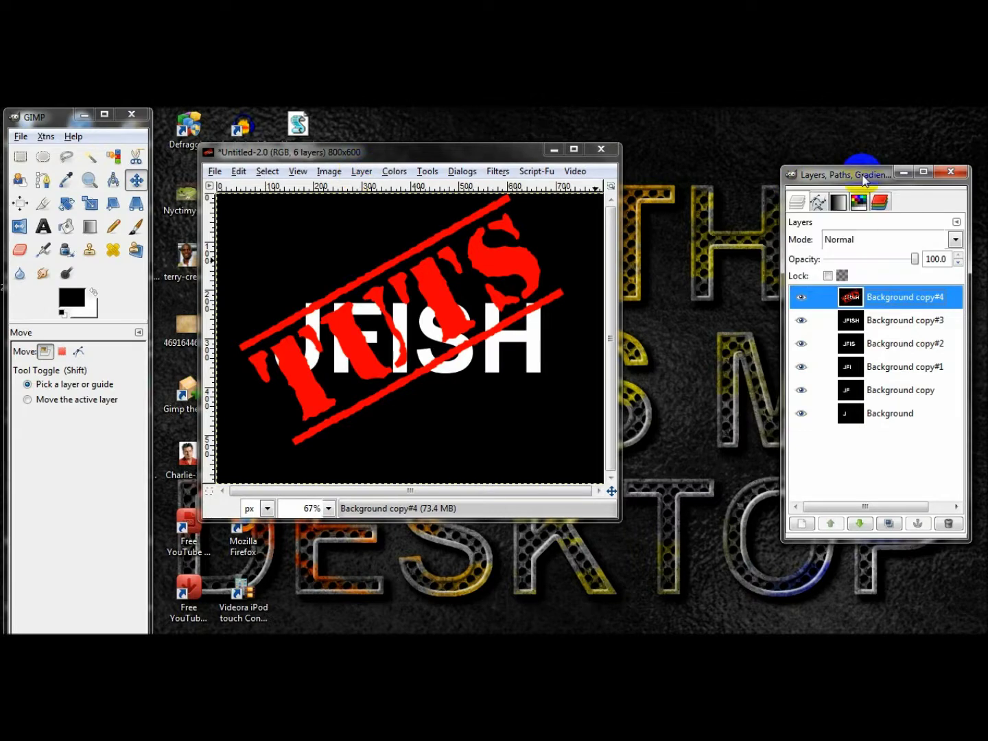
pyautogui.moveTo(861, 173); pyautogui.dragTo(386, 173)
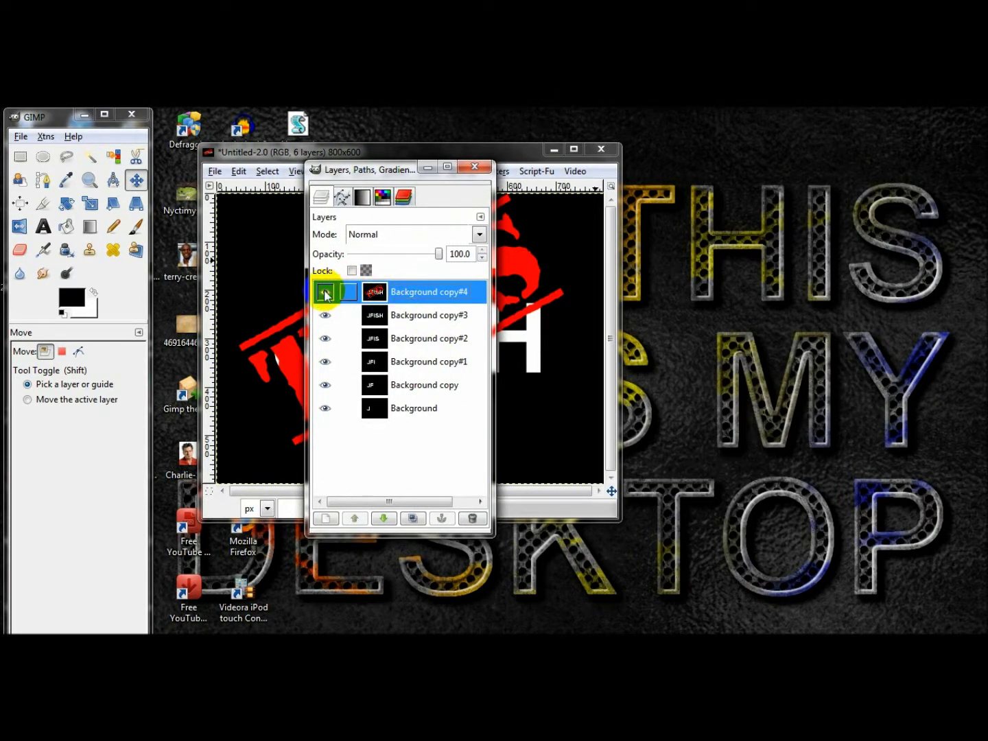
pyautogui.moveTo(379, 169); pyautogui.dragTo(696, 164)
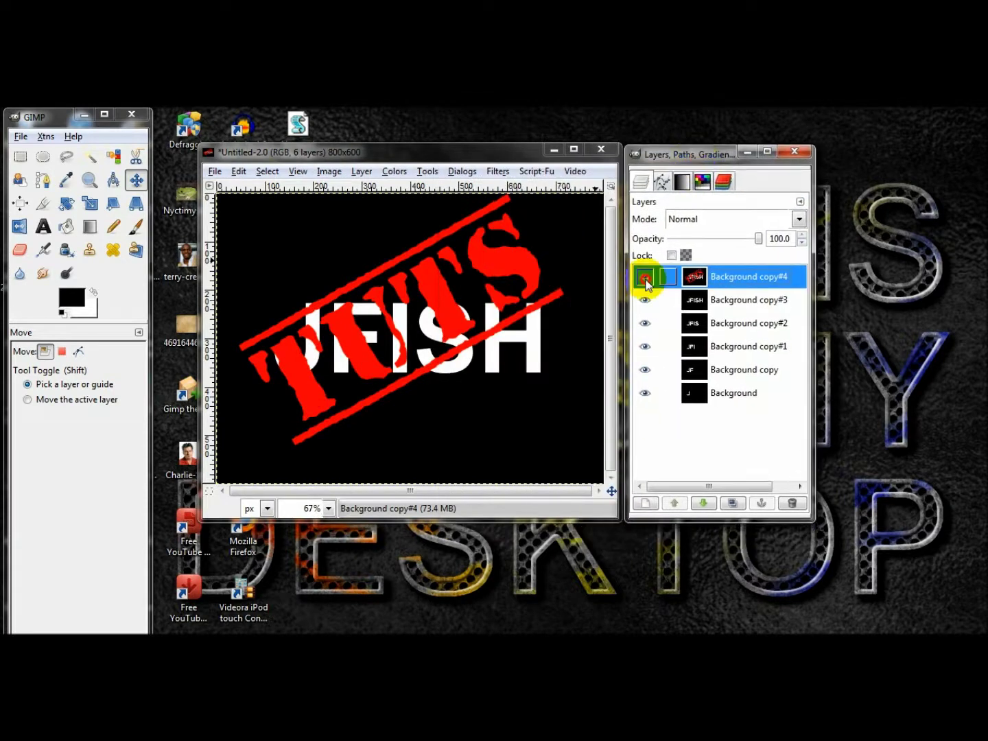
# - Check the frames by hiding layers down to J, then re-showing F, I, S, H and TUTS
pyautogui.moveTo(645, 277); pyautogui.dragTo(648, 373)
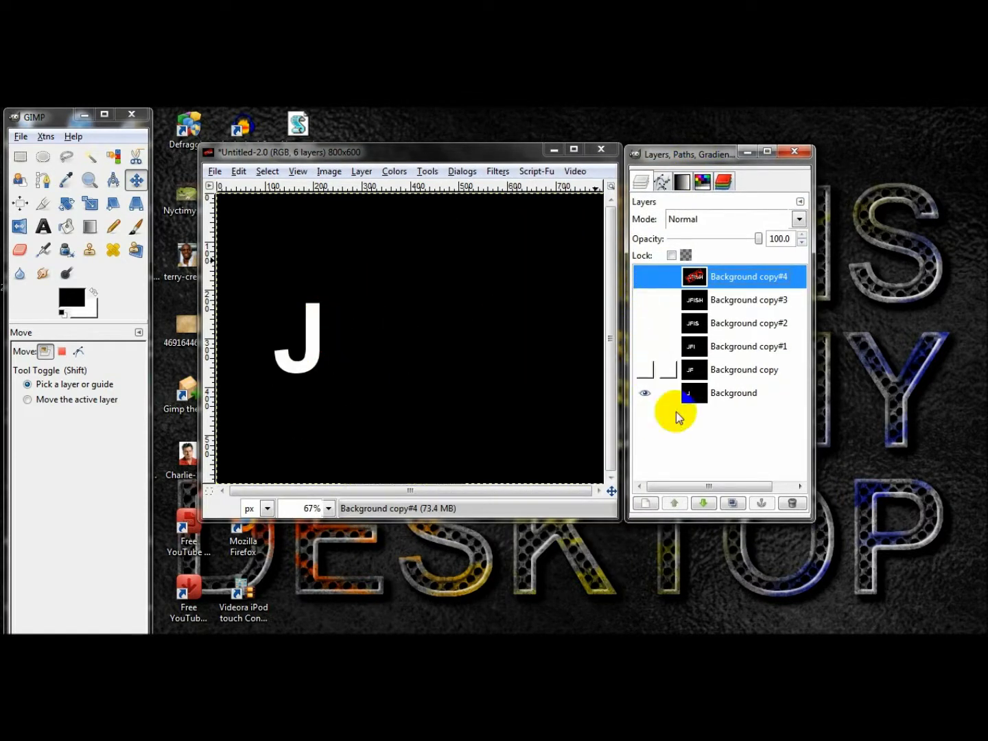
pyautogui.click(726, 396)
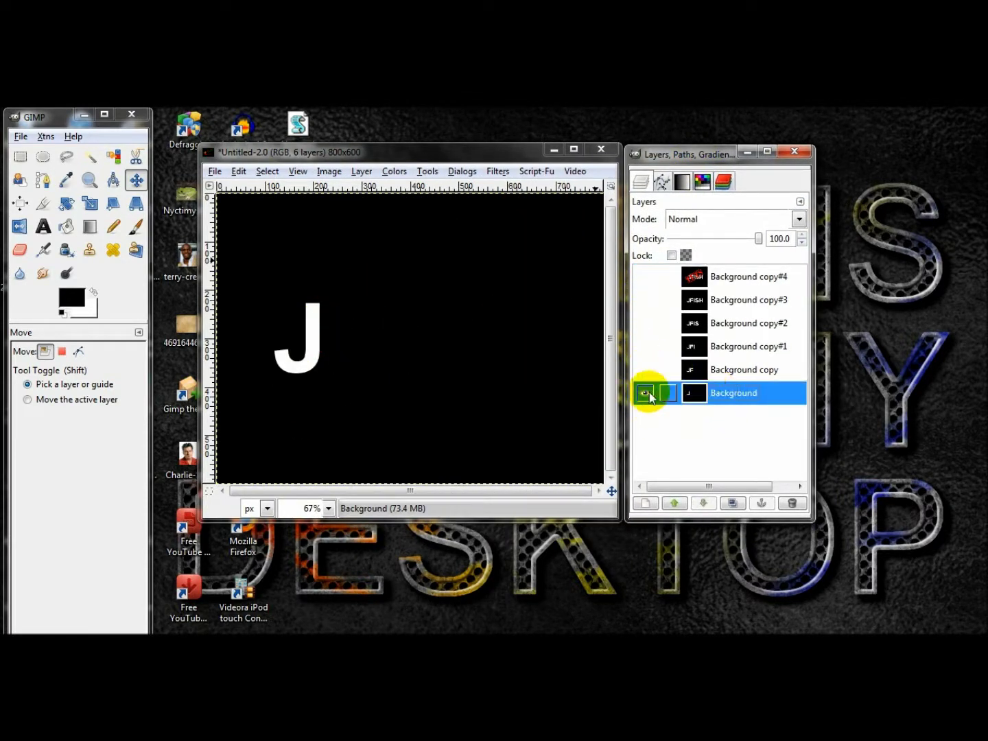
pyautogui.click(646, 392)
pyautogui.click(646, 392)
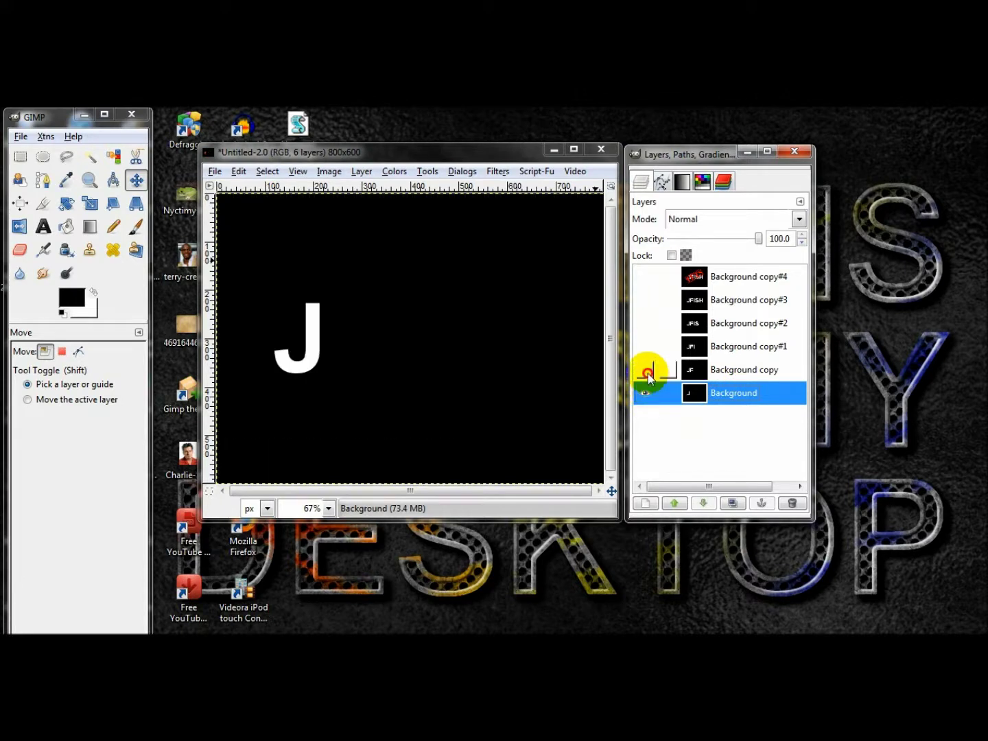
pyautogui.click(645, 369)
pyautogui.click(645, 346)
pyautogui.click(645, 324)
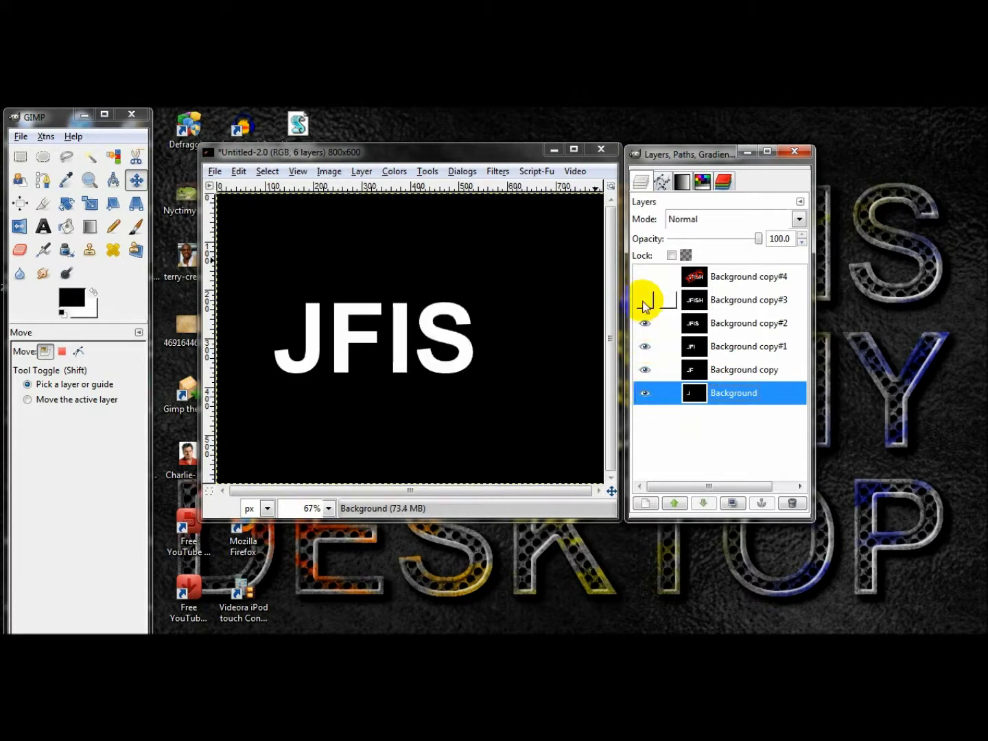
pyautogui.click(646, 300)
pyautogui.click(645, 276)
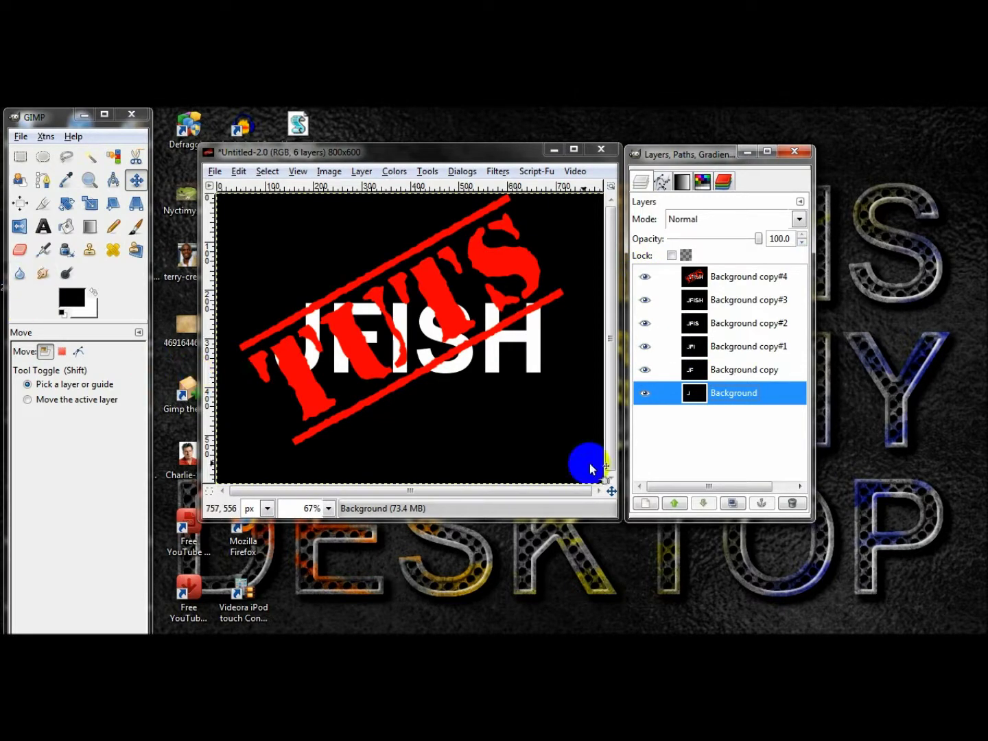
pyautogui.click(644, 503)
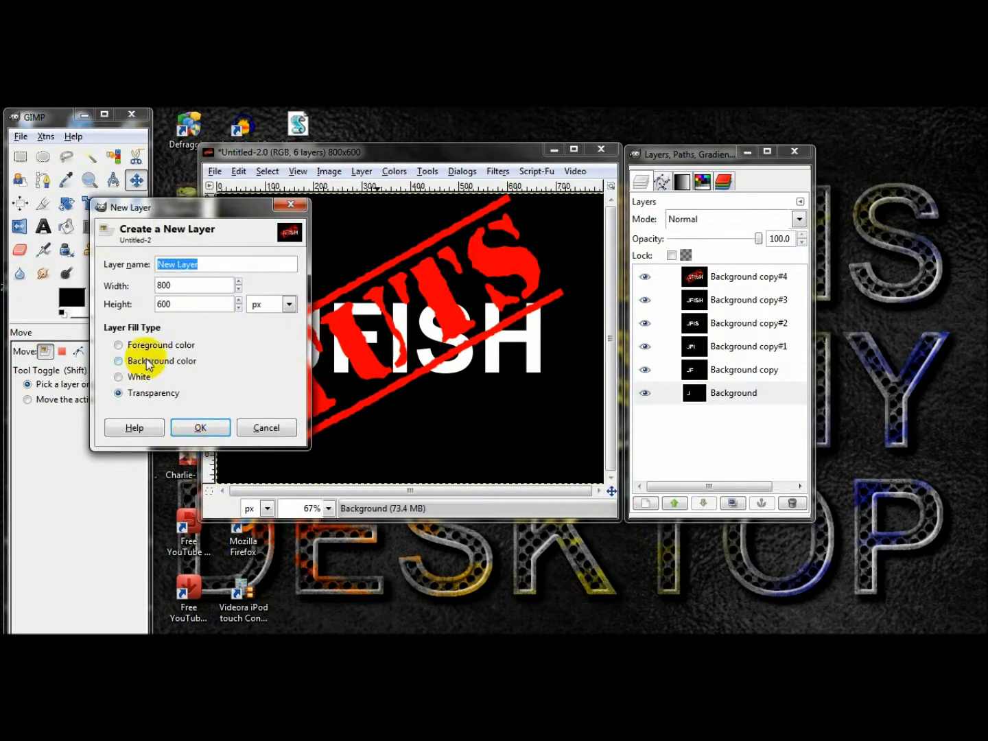
# - Create a foreground-filled black New Layer and move it beneath Background
pyautogui.click(120, 344)
pyautogui.click(201, 427)
pyautogui.moveTo(749, 399); pyautogui.dragTo(722, 423)
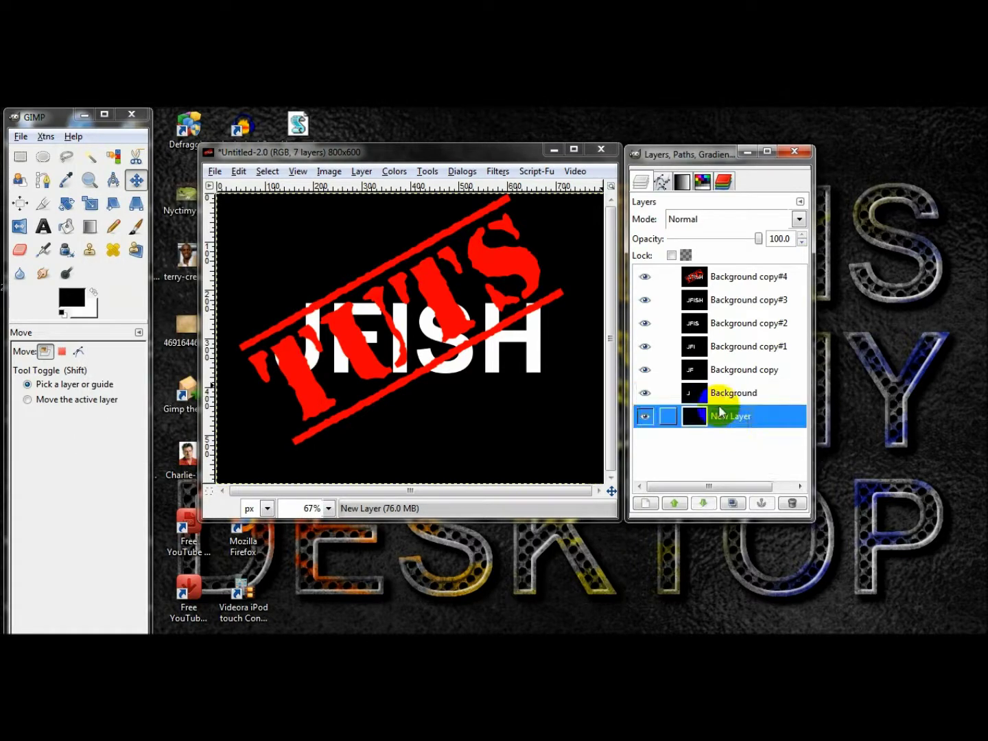
pyautogui.click(645, 415)
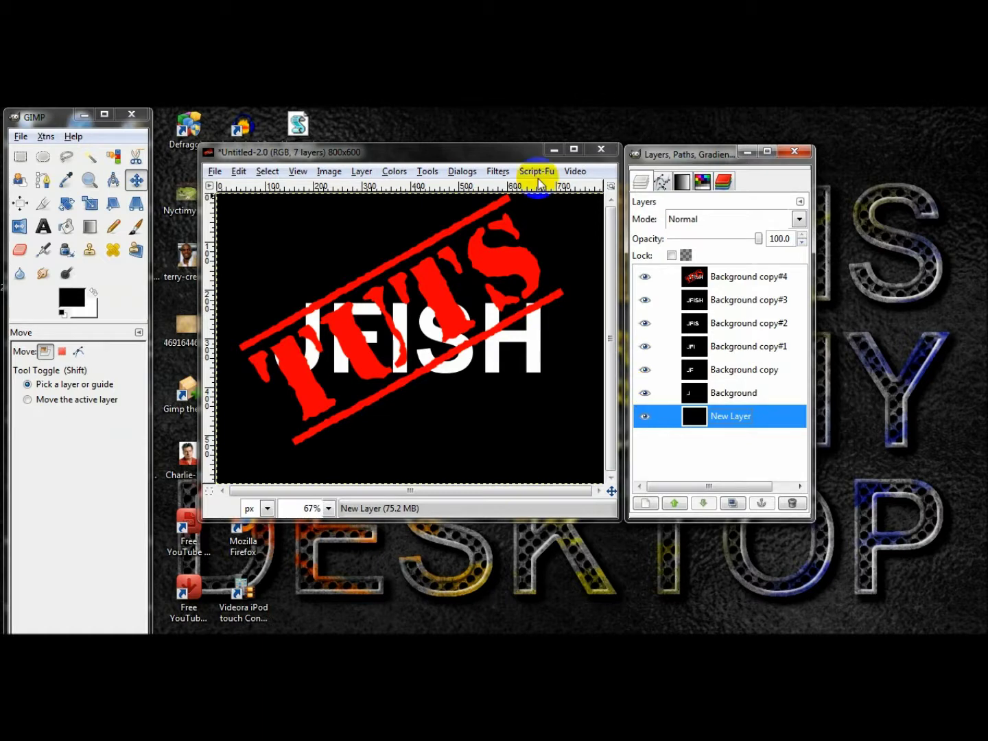
# - Preview the layer animation with Filters > Animation > Playback, then close the preview
pyautogui.click(499, 170)
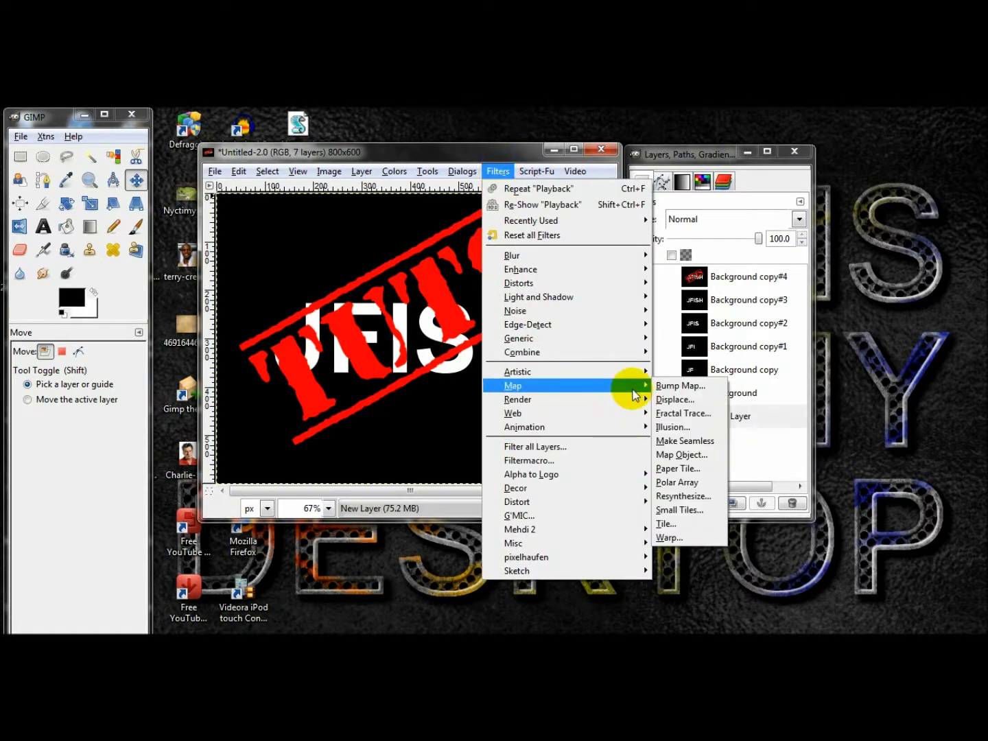
pyautogui.moveTo(624, 427)
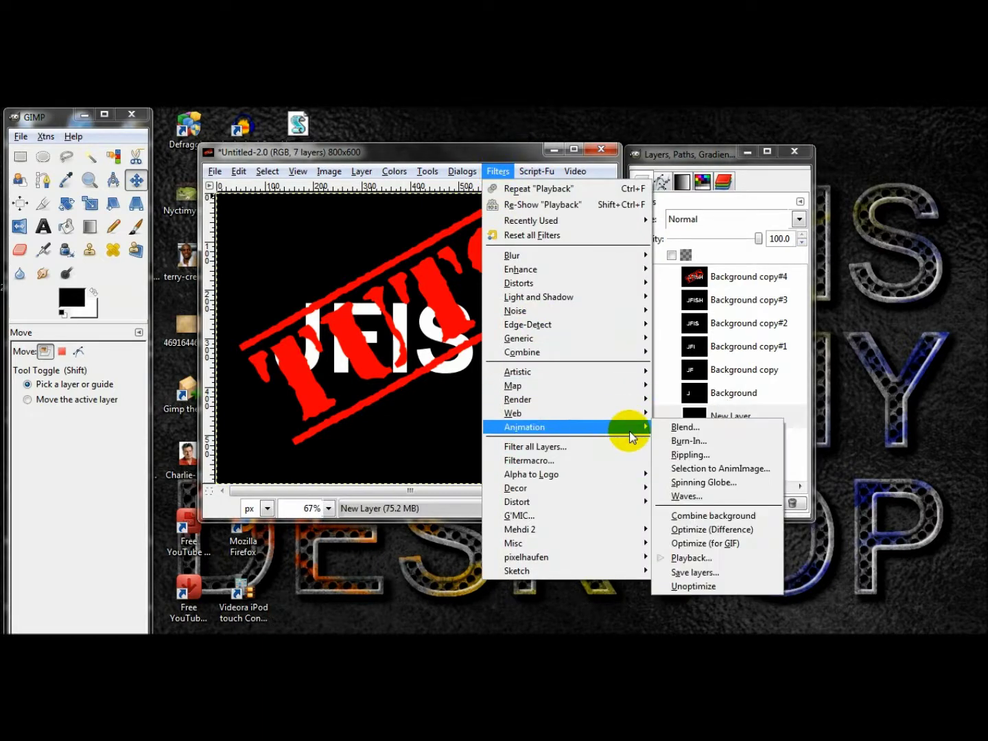
pyautogui.click(699, 564)
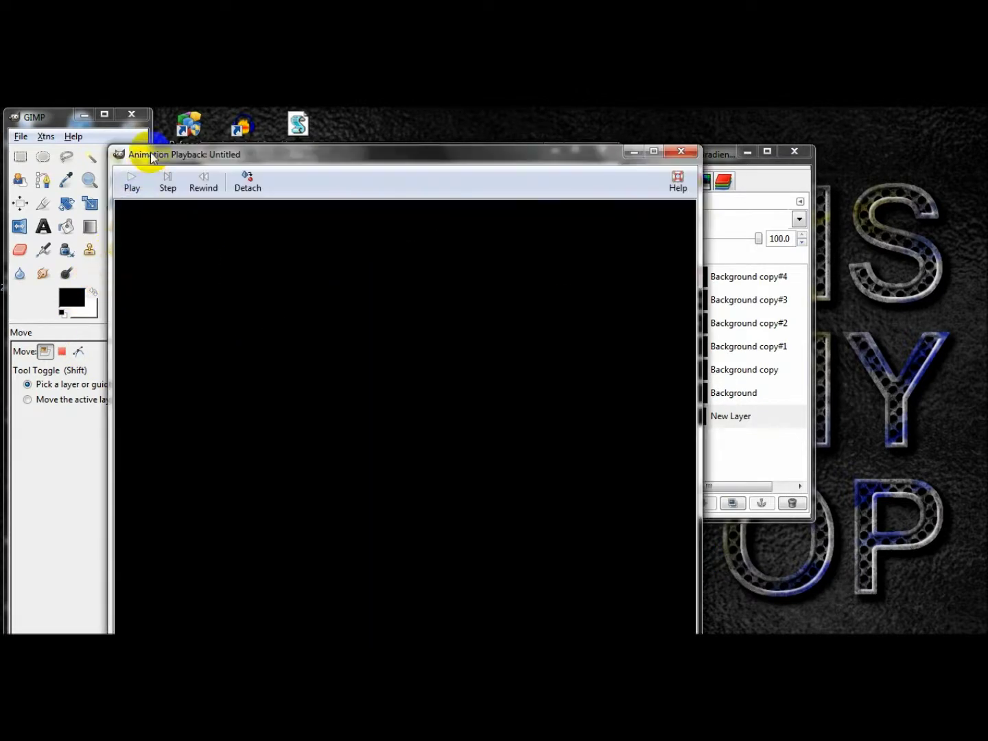
pyautogui.click(132, 146)
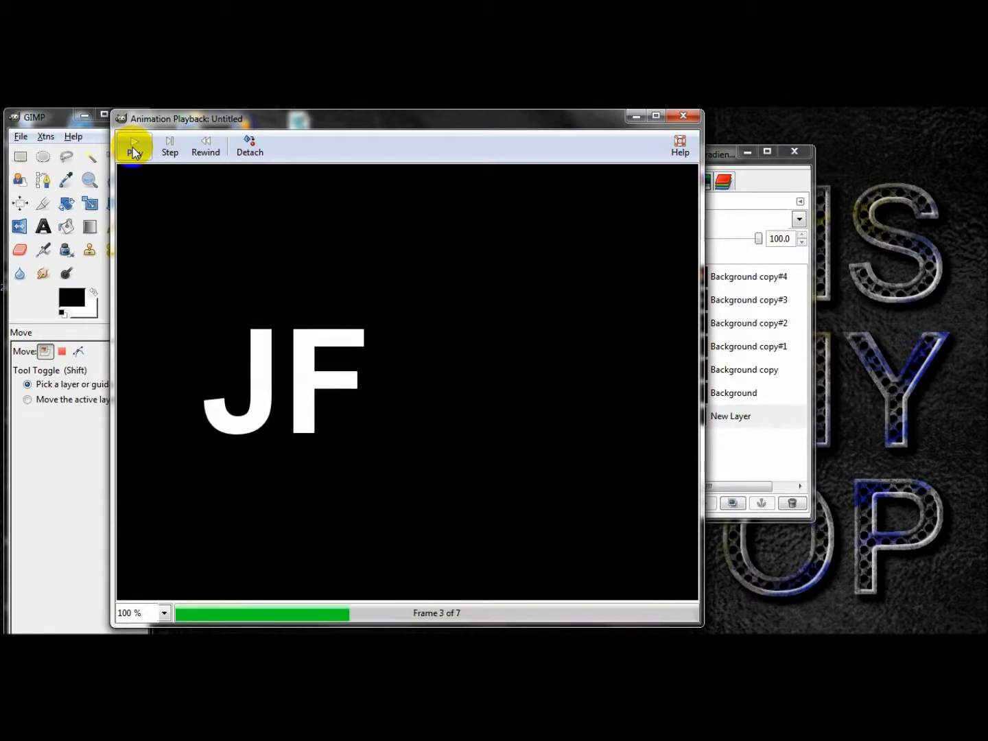
pyautogui.click(672, 117)
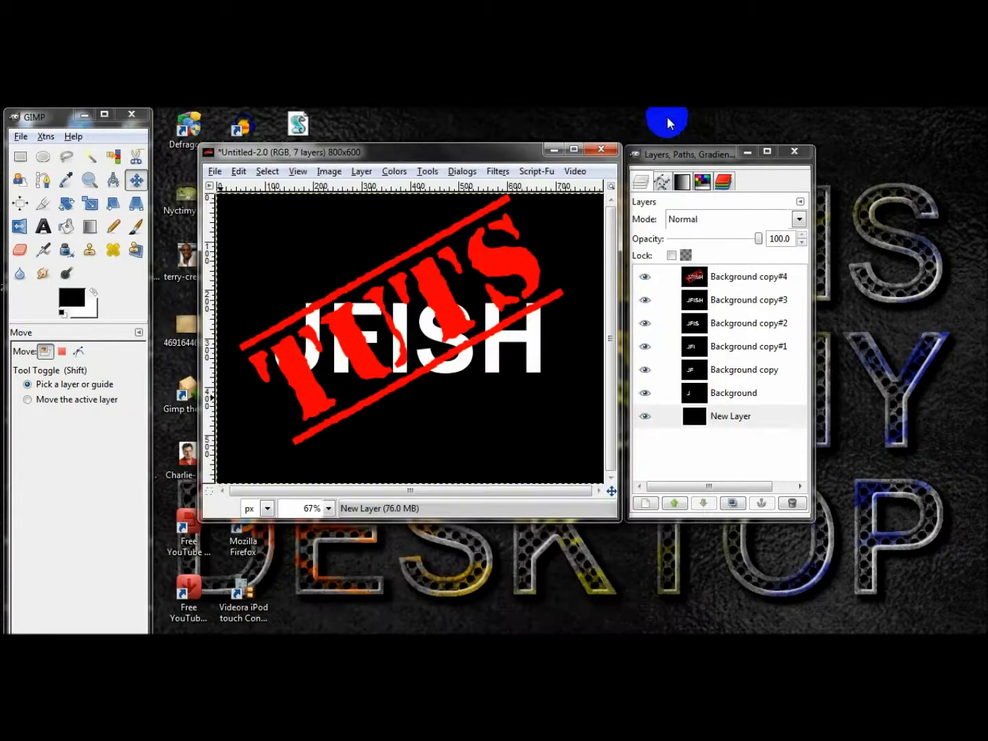
# - Select the stamped Background copy#4 layer and toggle its visibility to inspect it
pyautogui.moveTo(445, 167); pyautogui.dragTo(414, 157)
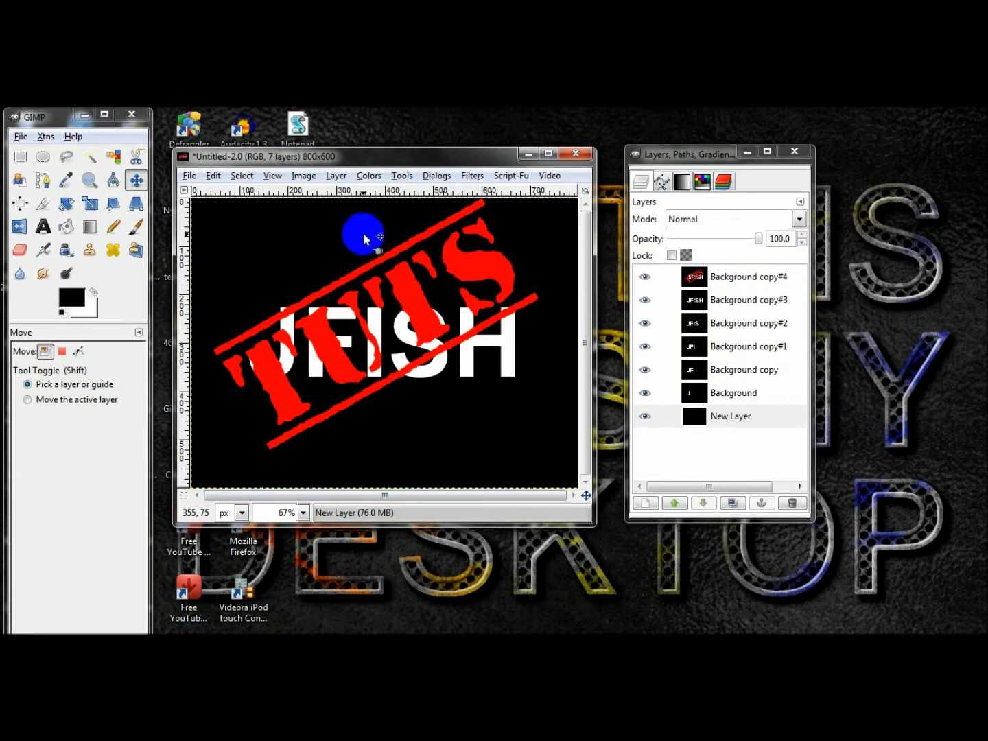
pyautogui.click(731, 457)
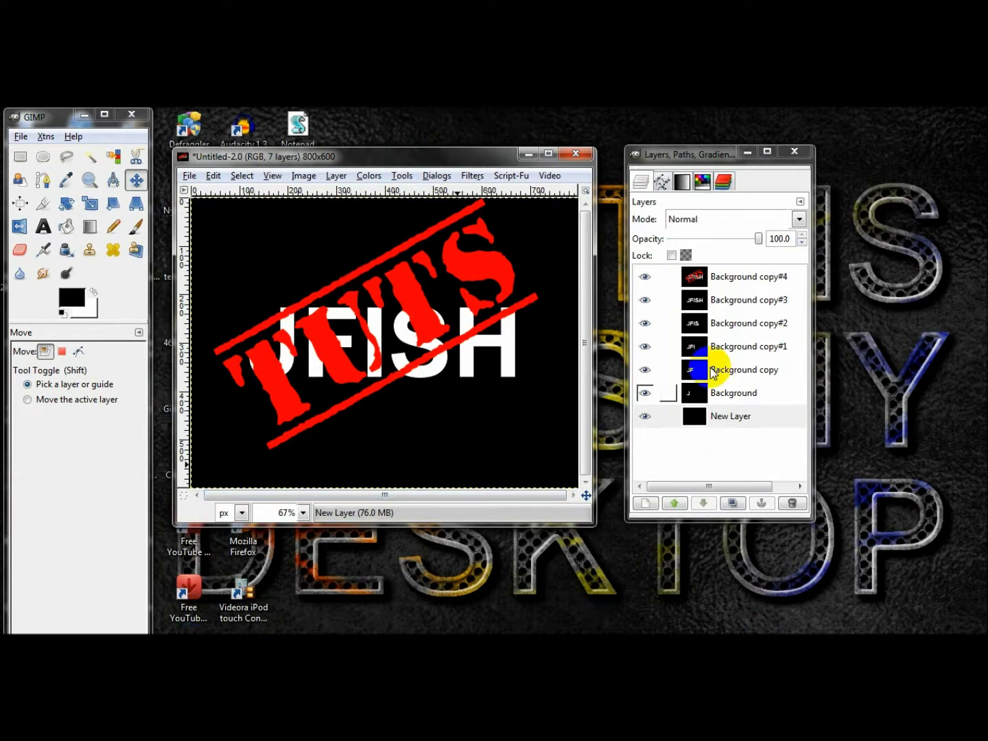
pyautogui.click(736, 282)
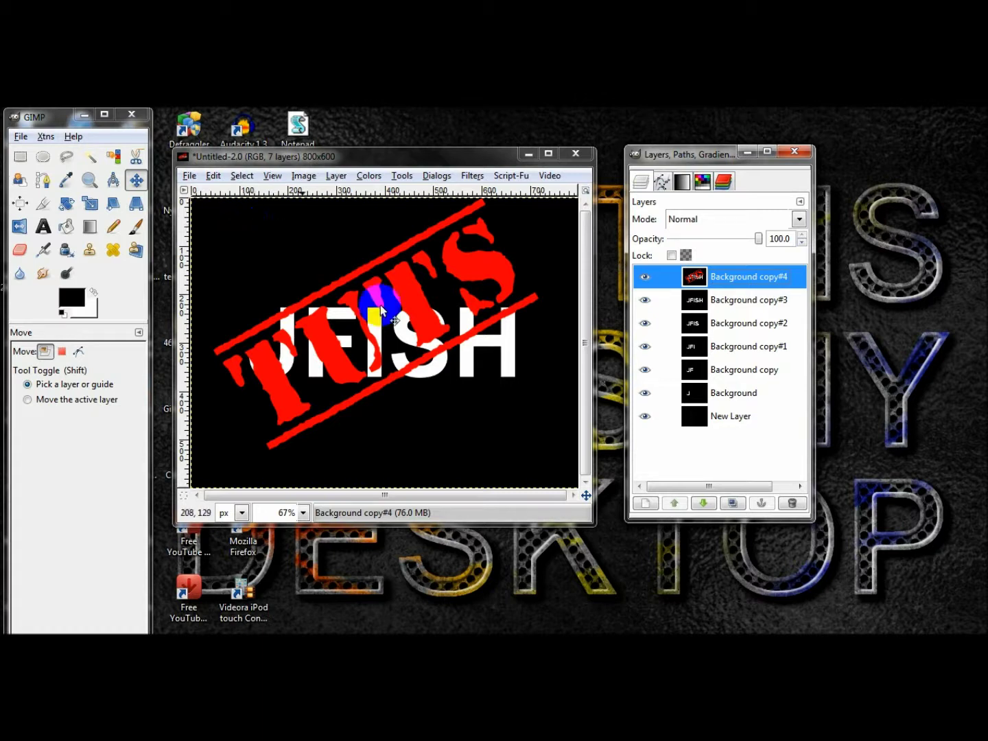
pyautogui.click(645, 277)
pyautogui.click(645, 277)
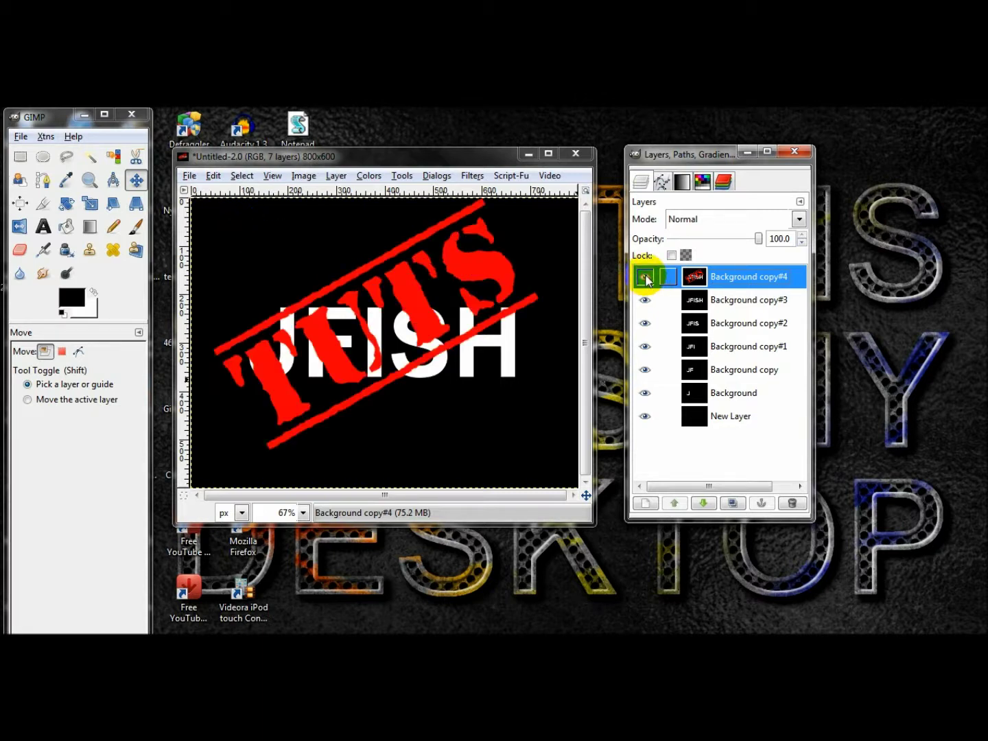
# - Replace the stamped top layer with a fresh duplicate of the plain JFISH Background copy#3
pyautogui.click(728, 299)
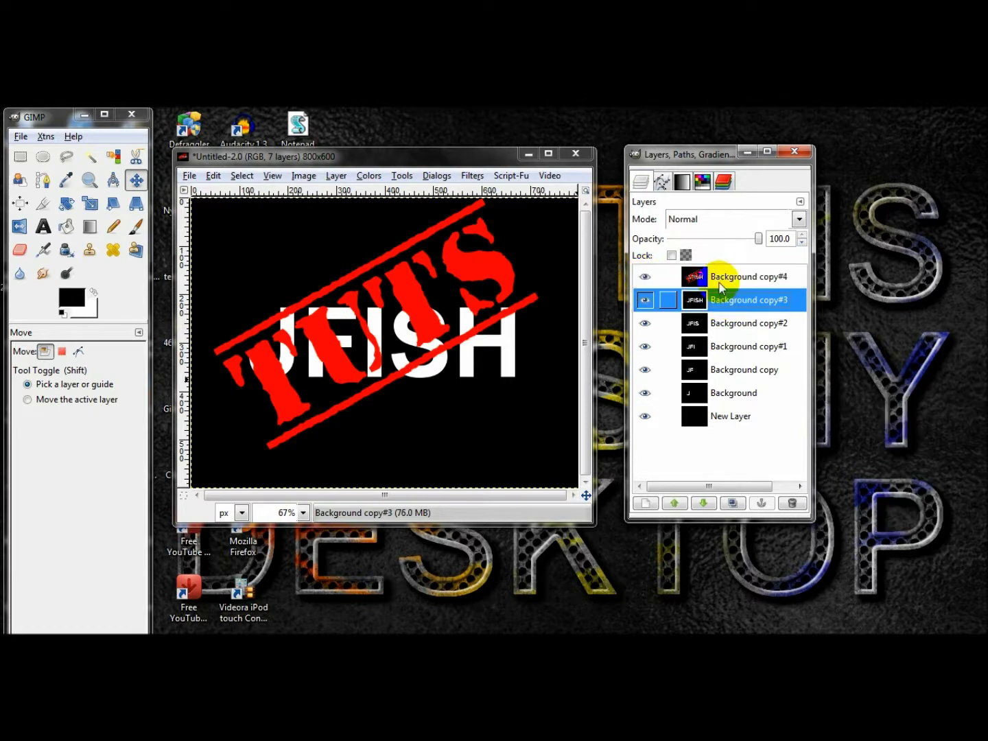
pyautogui.click(661, 276)
pyautogui.click(645, 275)
pyautogui.click(645, 276)
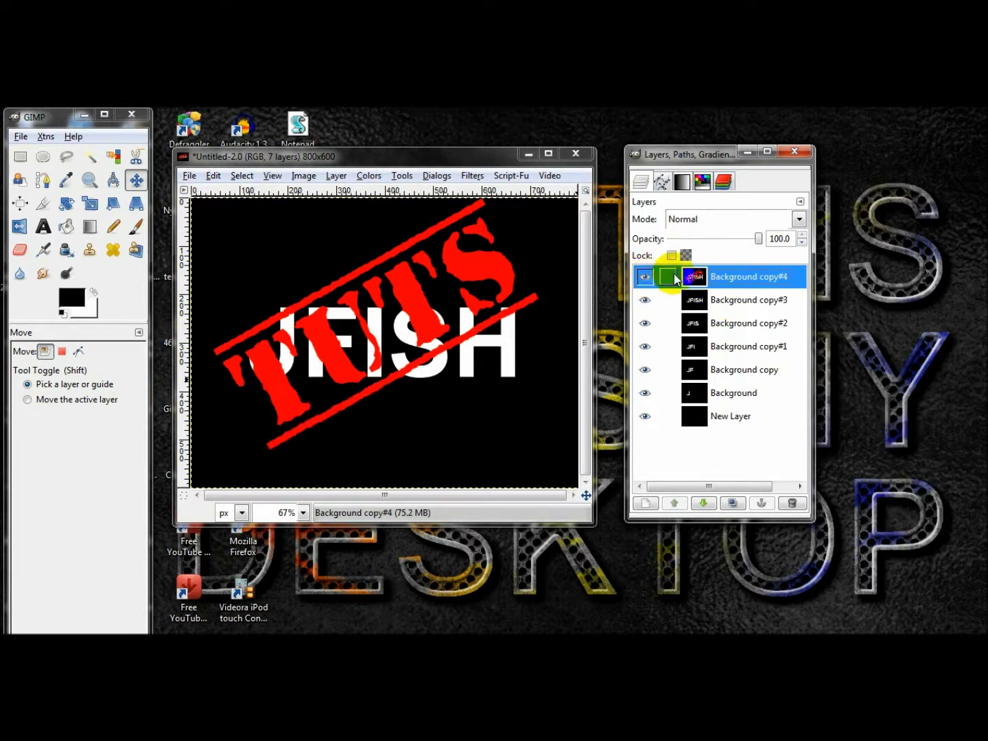
pyautogui.click(790, 505)
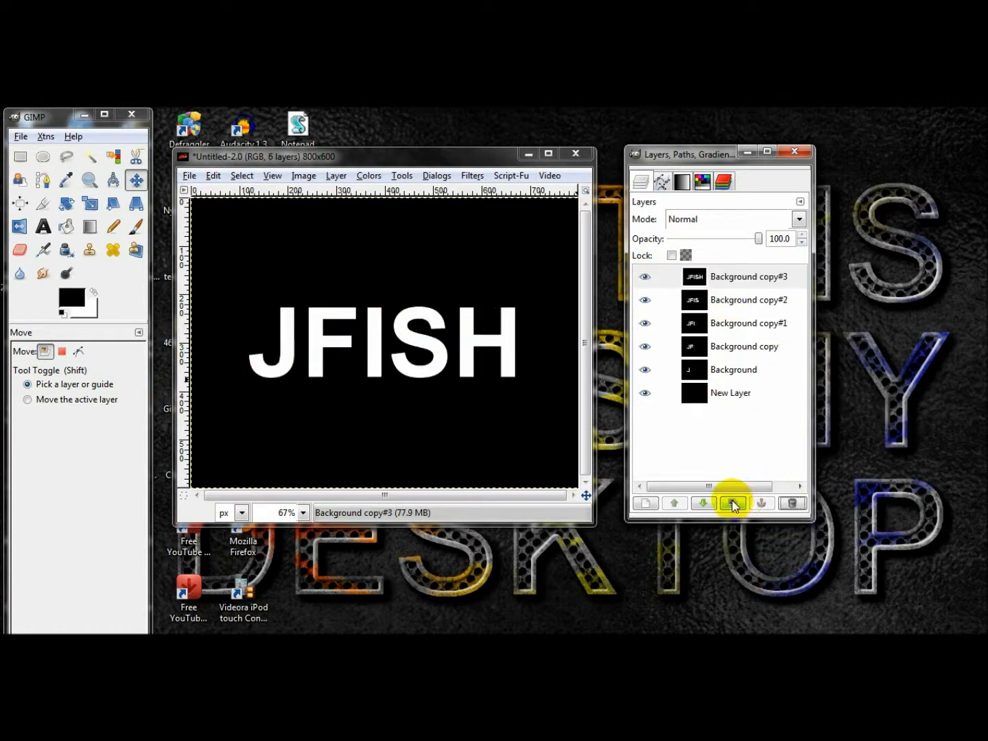
pyautogui.click(44, 225)
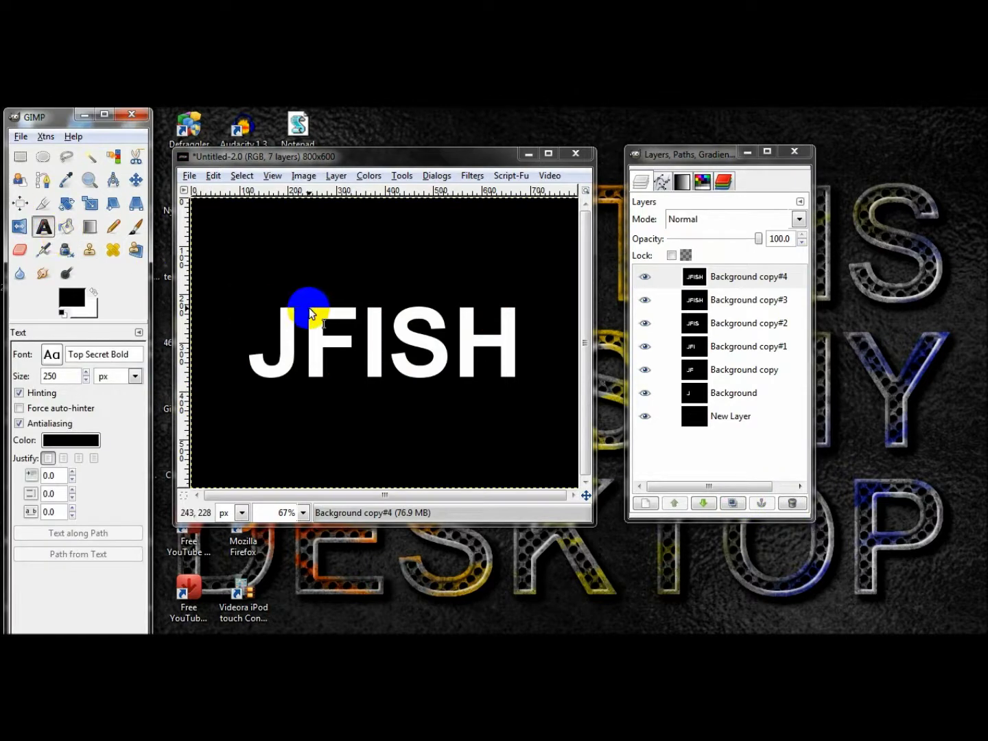
# - Set the foreground colour to red ff0000 and add a 'TUTS' text layer on the canvas
pyautogui.click(77, 297)
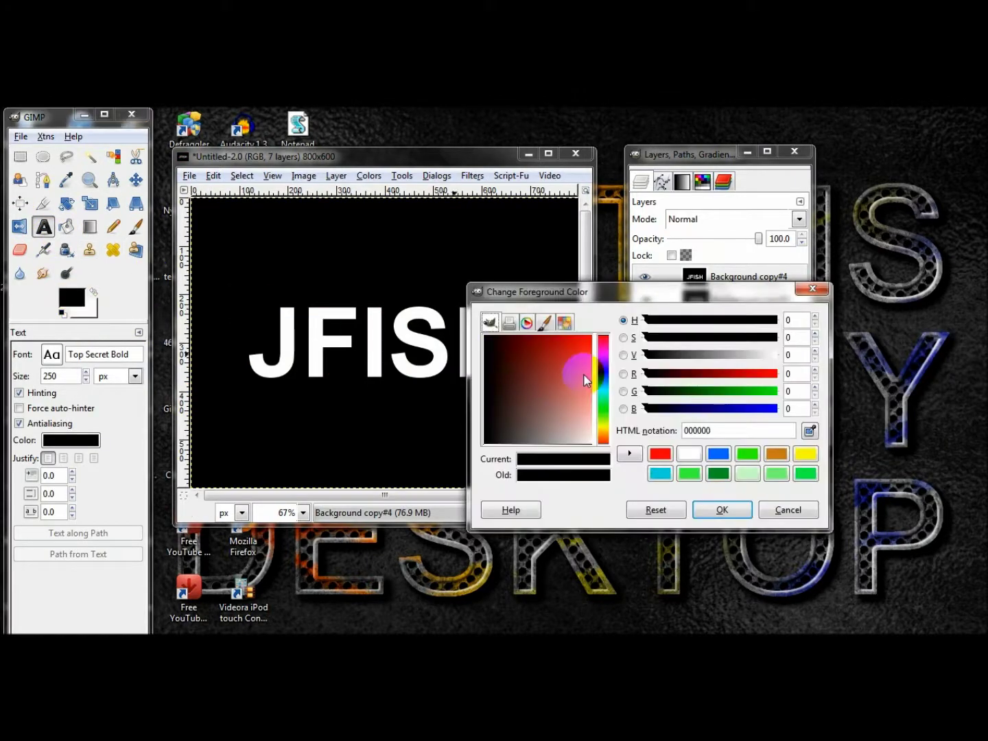
pyautogui.moveTo(584, 374); pyautogui.dragTo(717, 262)
pyautogui.click(721, 510)
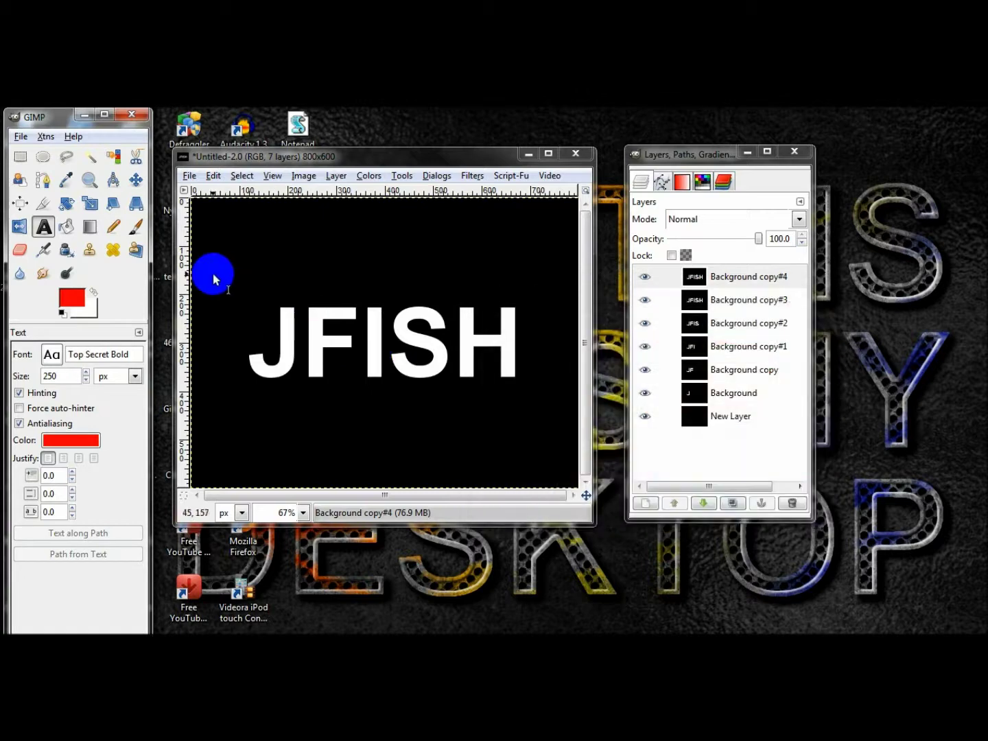
pyautogui.click(216, 295)
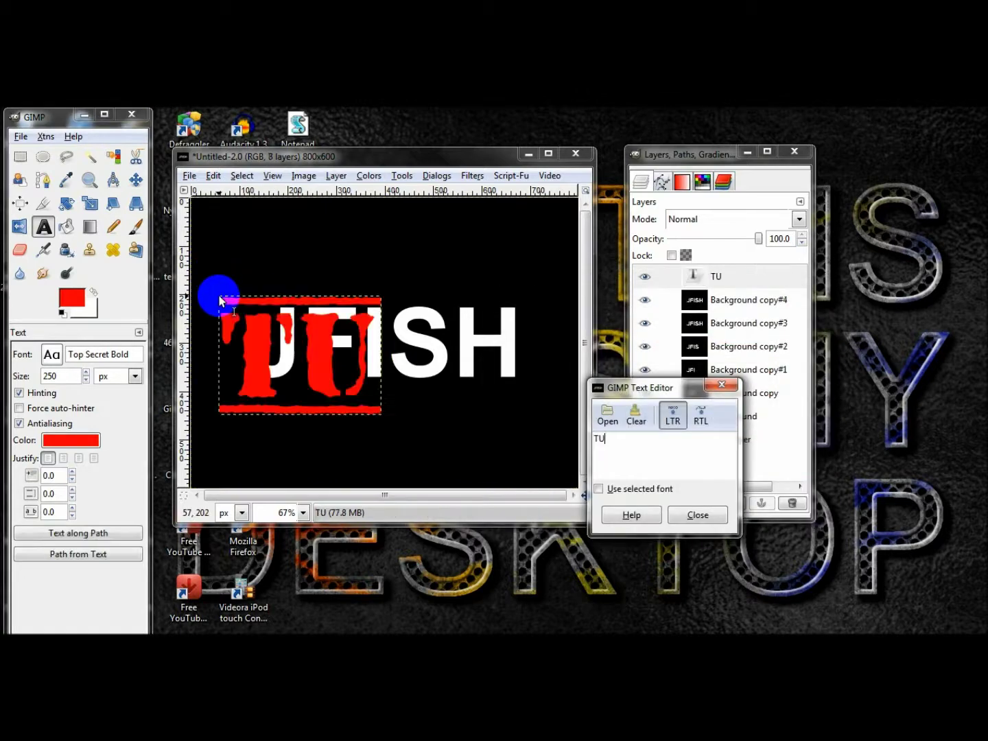
pyautogui.write('S')
pyautogui.press('BackSpace')
pyautogui.write('TS')
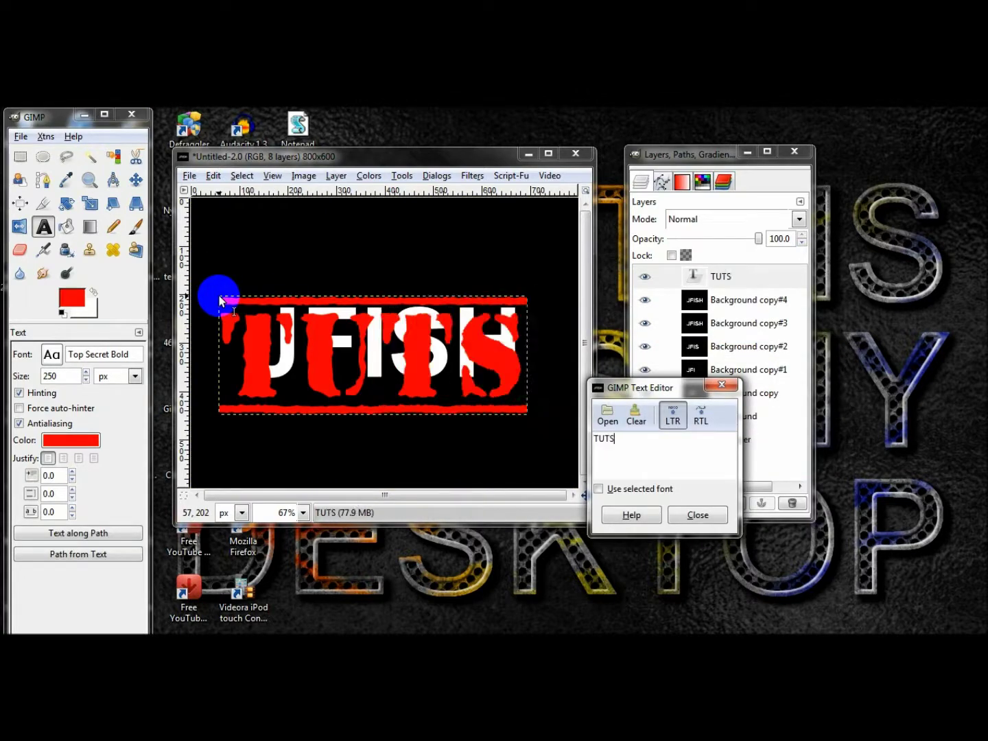
pyautogui.click(676, 518)
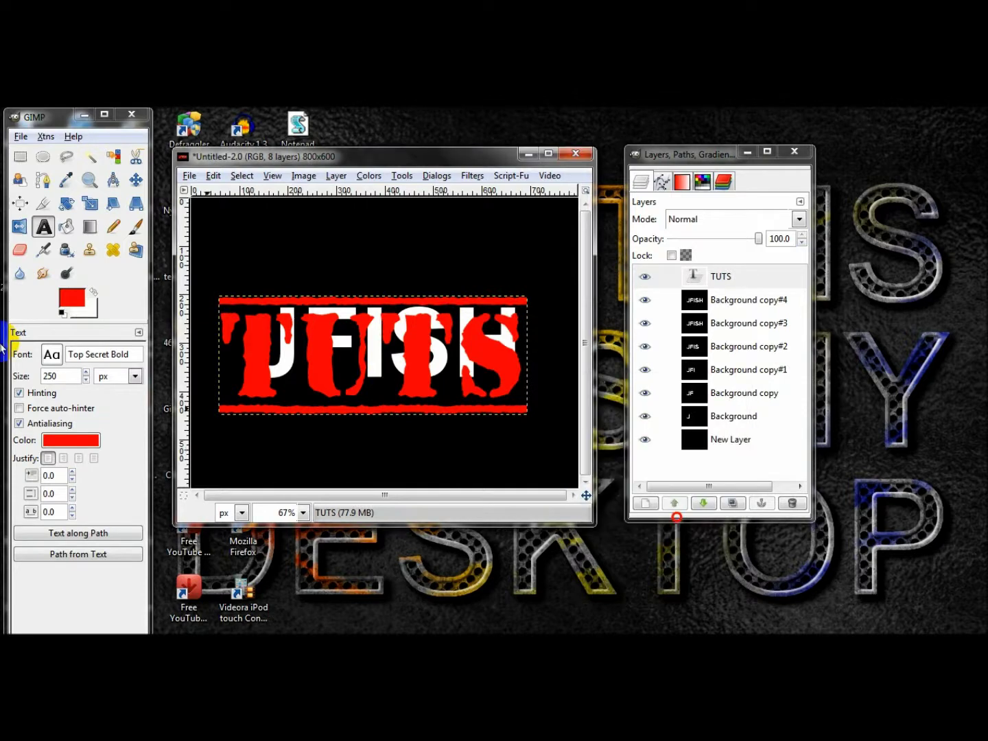
# - Rotate the TUTS layer into a diagonal tilt, discarding a second extra rotation
pyautogui.click(65, 203)
pyautogui.click(252, 348)
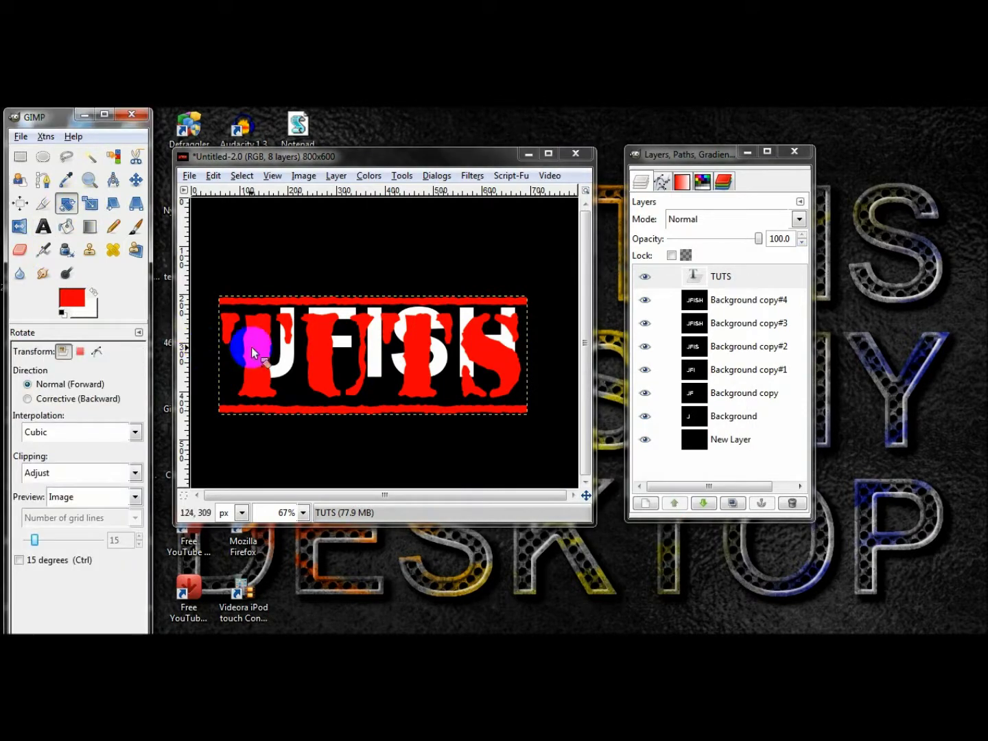
pyautogui.moveTo(254, 350); pyautogui.dragTo(229, 405)
pyautogui.click(717, 530)
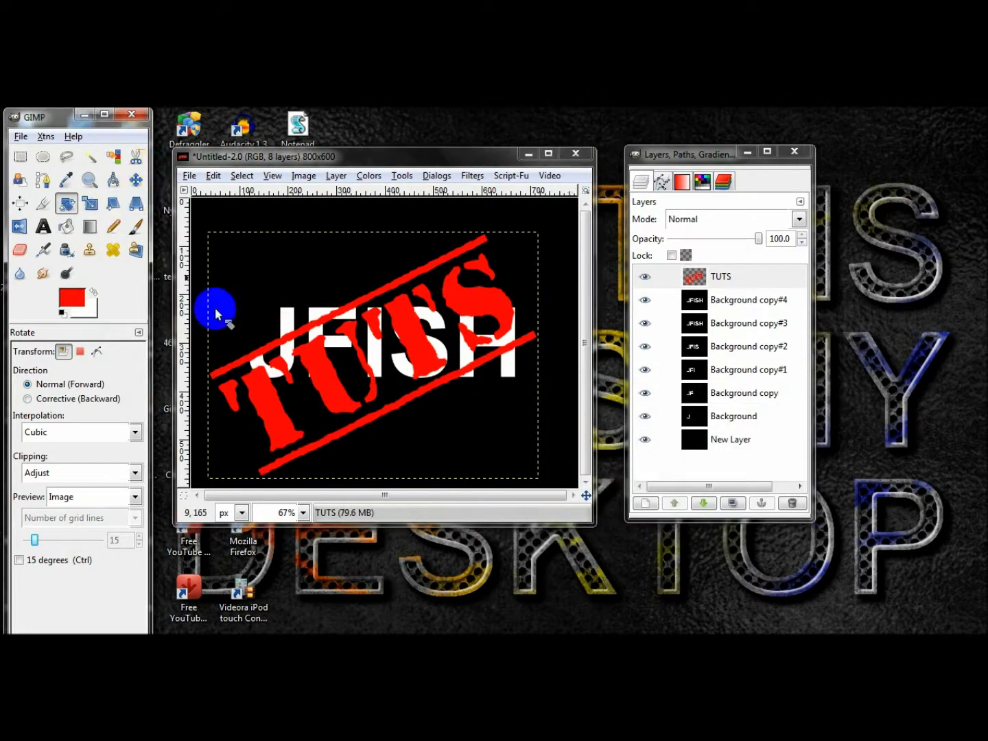
pyautogui.moveTo(217, 314); pyautogui.dragTo(327, 410)
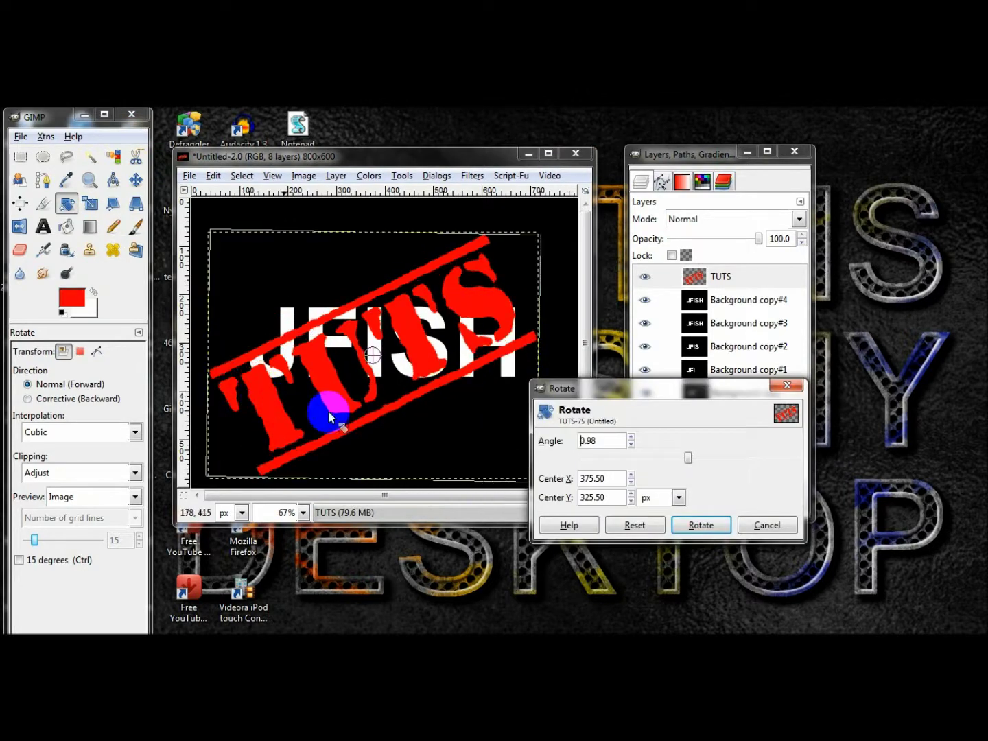
pyautogui.click(759, 525)
# - Move the tilted TUTS stamp into place across the JFISH letters
pyautogui.click(136, 180)
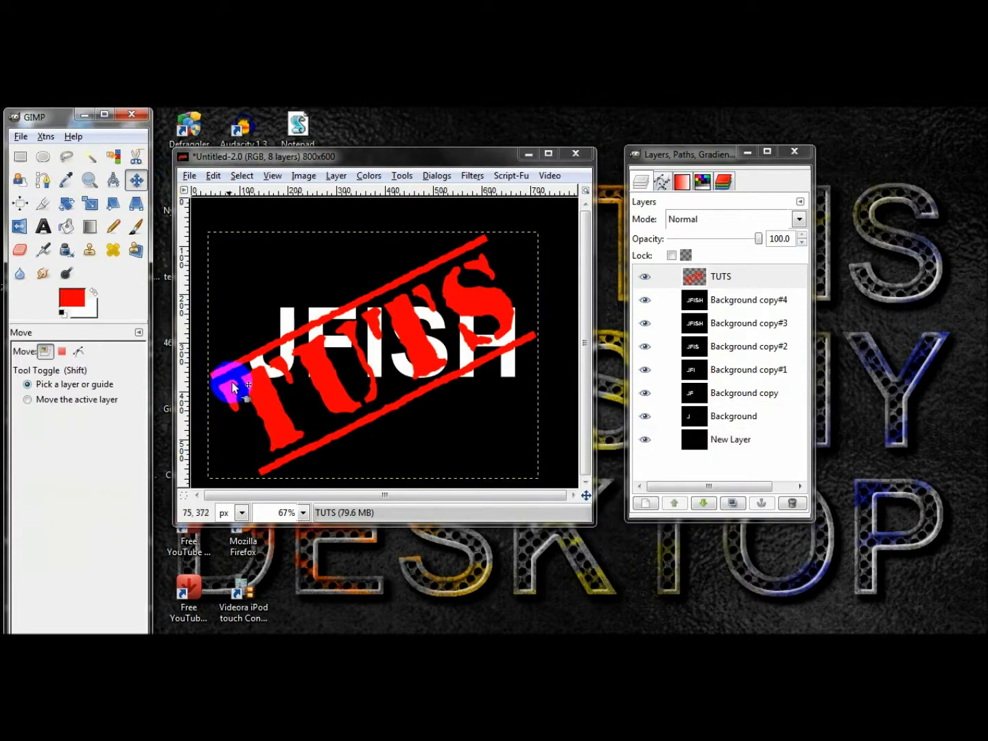
pyautogui.moveTo(233, 388); pyautogui.dragTo(271, 391)
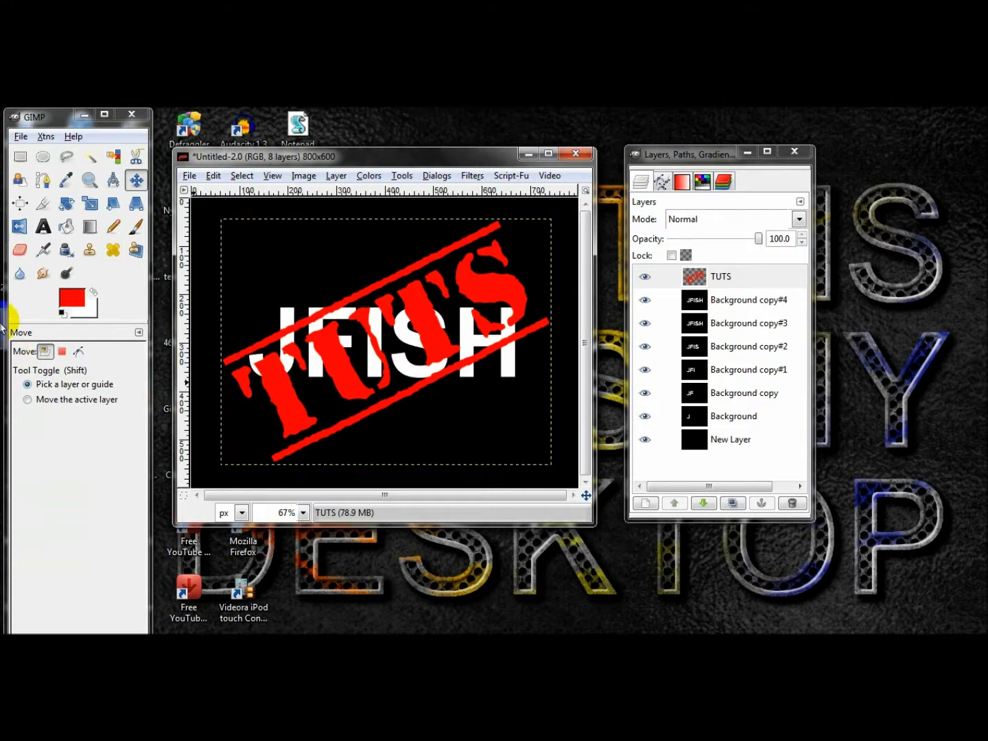
pyautogui.click(720, 297)
pyautogui.rightClick(724, 277)
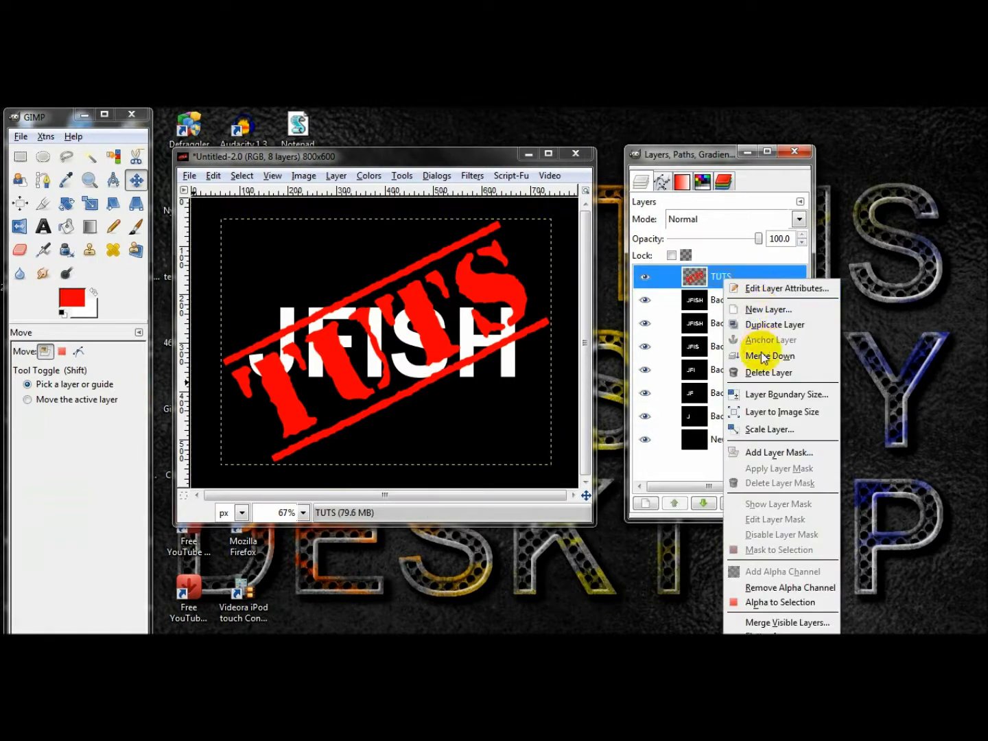
pyautogui.click(769, 372)
pyautogui.click(644, 277)
pyautogui.click(645, 300)
pyautogui.click(645, 323)
pyautogui.click(645, 323)
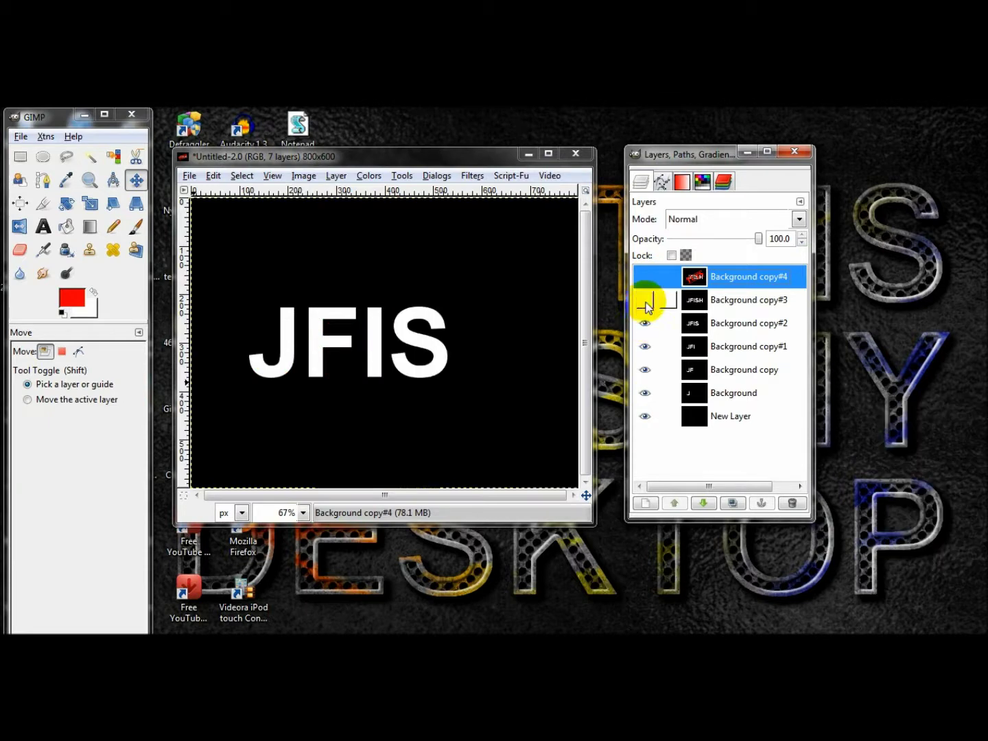
pyautogui.click(645, 299)
pyautogui.click(645, 277)
pyautogui.moveTo(314, 162); pyautogui.dragTo(316, 177)
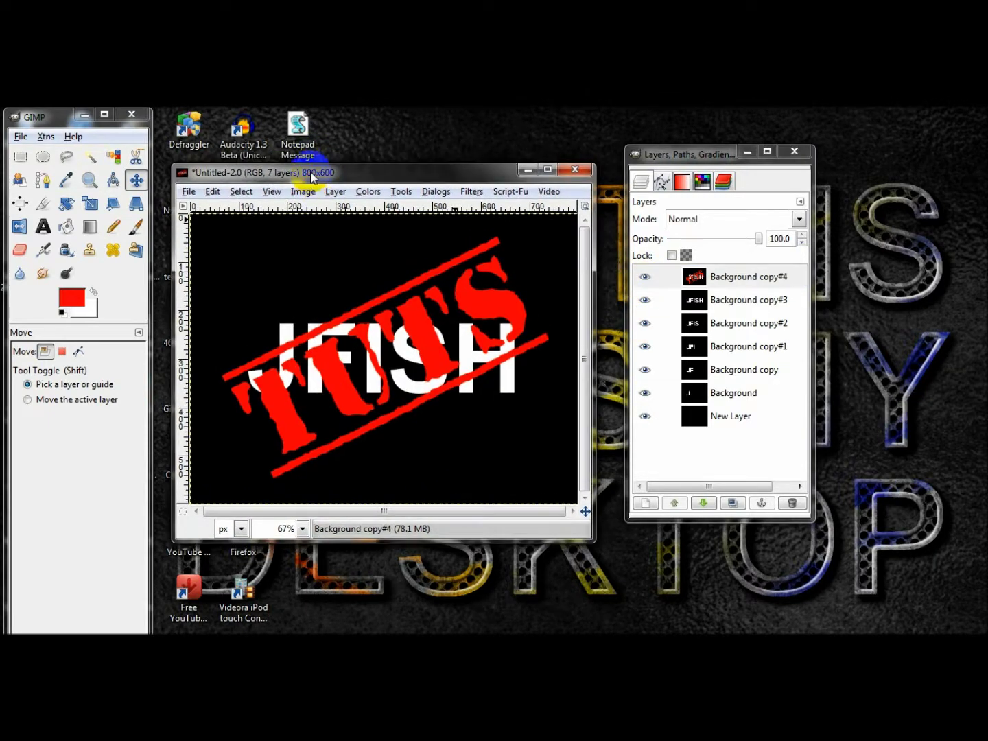
pyautogui.click(61, 312)
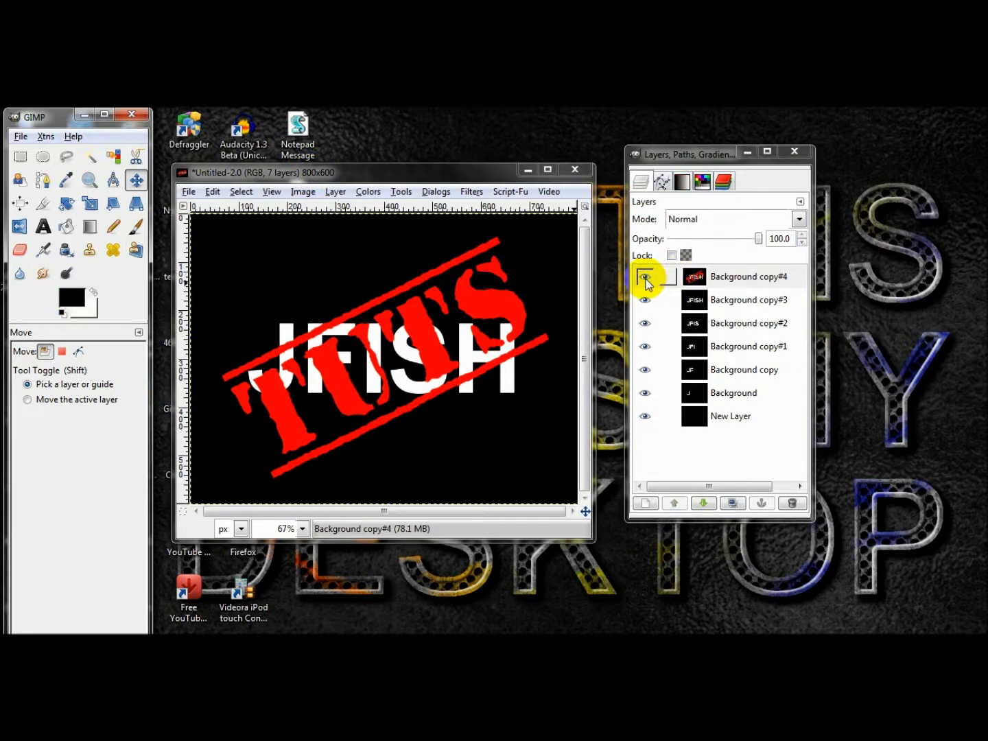
pyautogui.moveTo(499, 177)
pyautogui.mouseDown()
pyautogui.moveTo(494, 164)
pyautogui.moveTo(511, 167)
pyautogui.mouseUp()
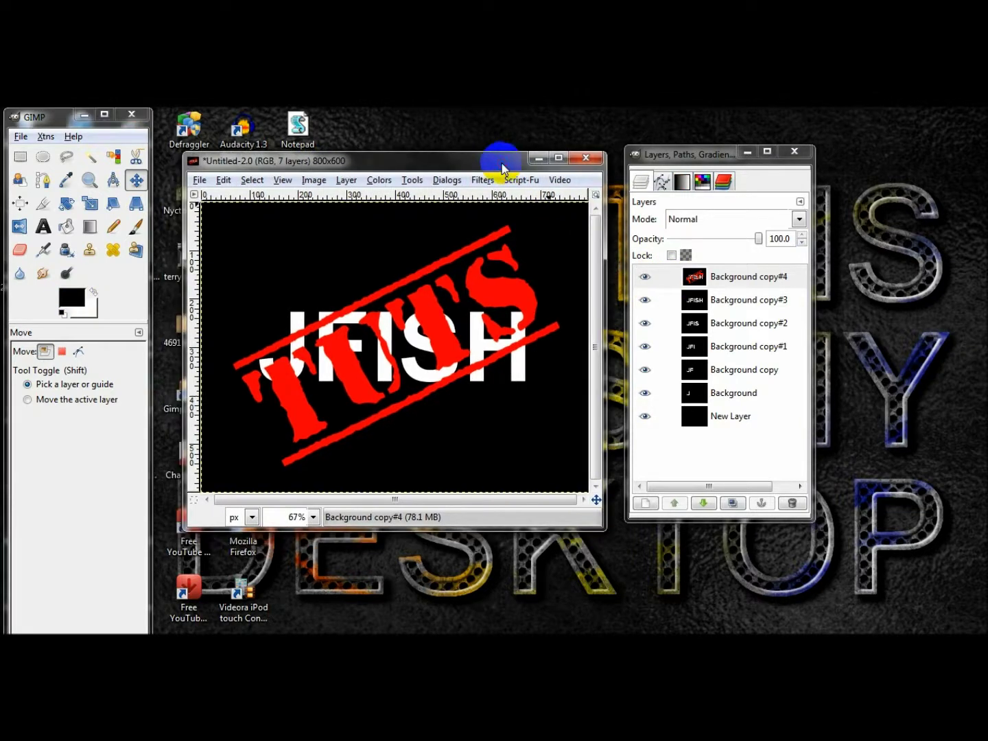
pyautogui.click(695, 420)
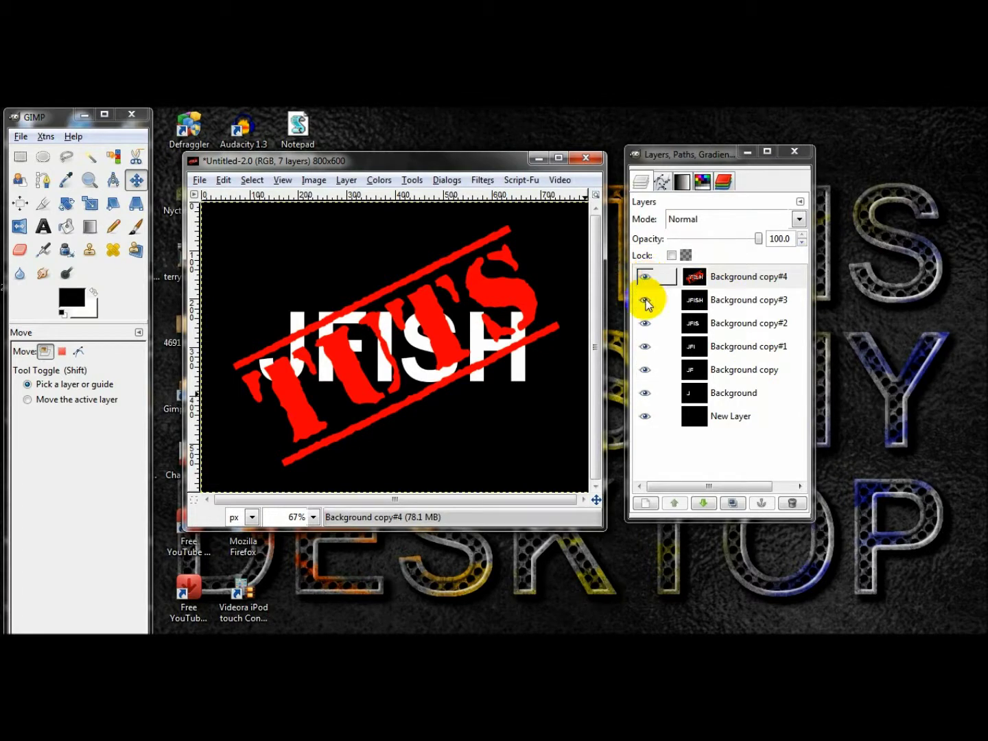
pyautogui.click(701, 395)
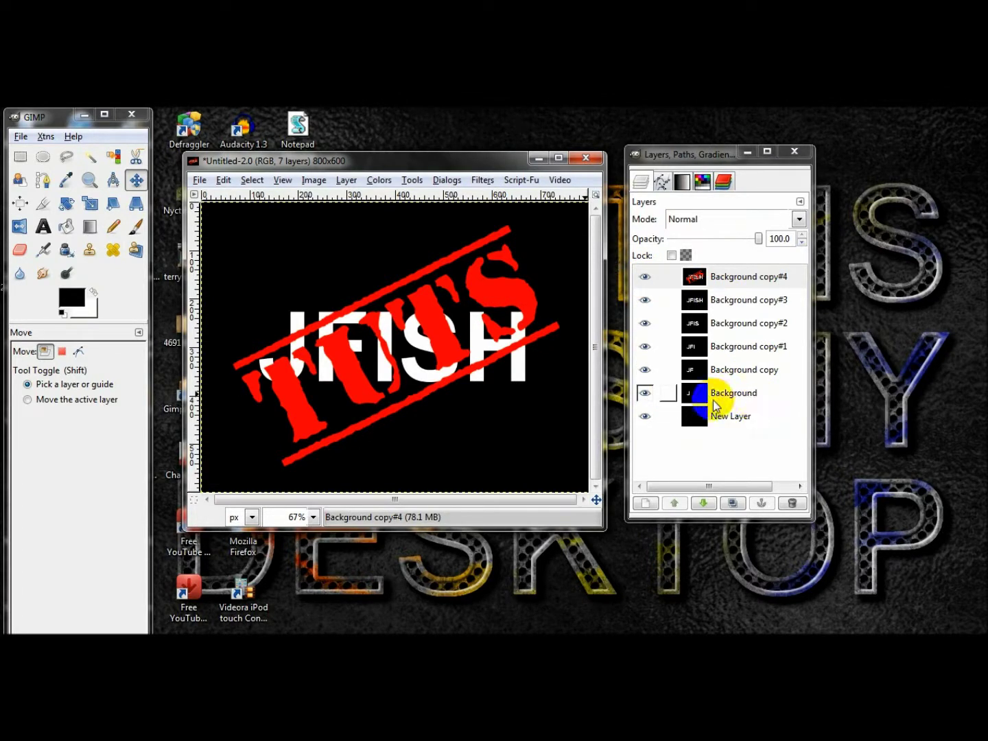
pyautogui.click(693, 396)
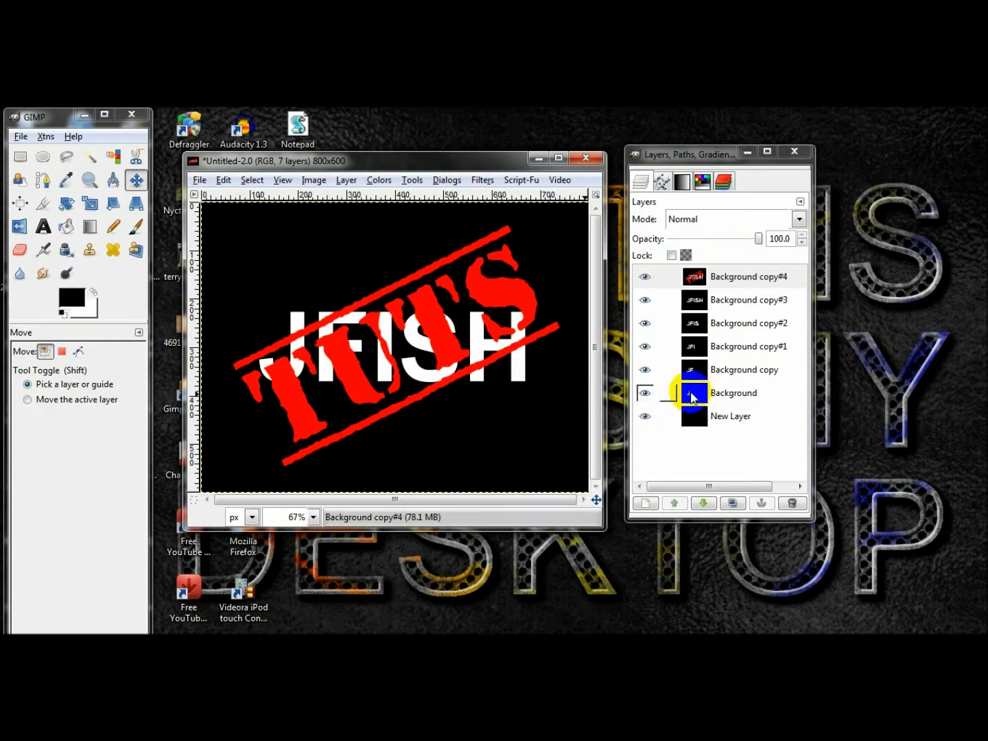
pyautogui.click(696, 276)
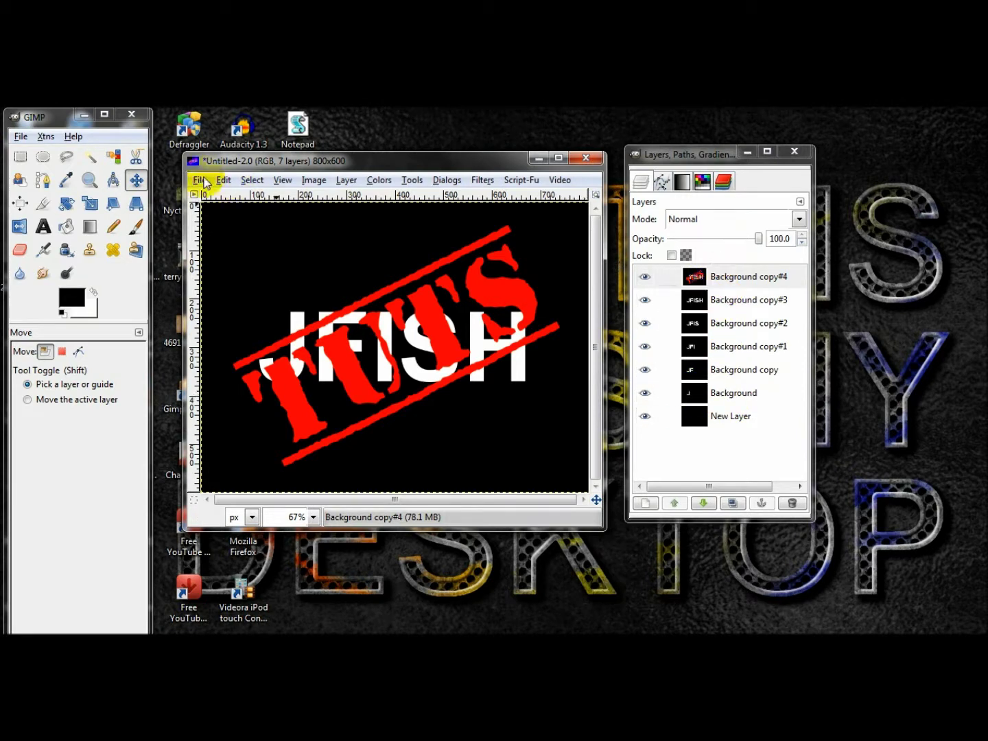
# - Reposition the image window and browse the Filters menu toward the Video commands
pyautogui.moveTo(216, 167)
pyautogui.mouseDown()
pyautogui.moveTo(205, 161)
pyautogui.moveTo(207, 177)
pyautogui.mouseUp()
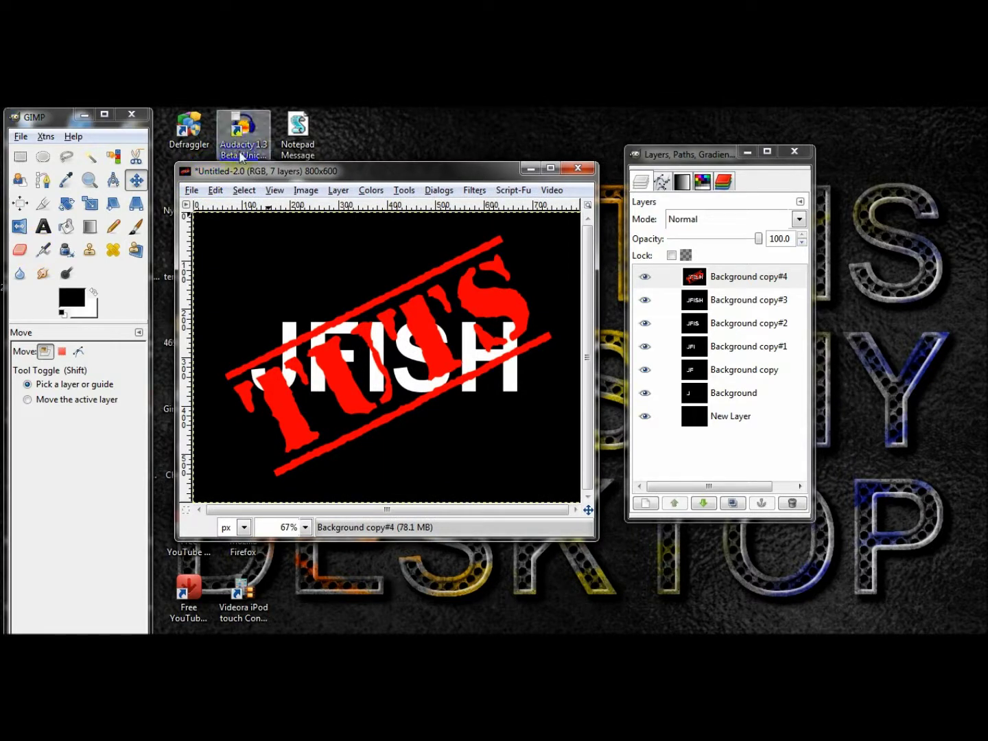
pyautogui.click(236, 173)
pyautogui.moveTo(237, 172); pyautogui.dragTo(234, 167)
pyautogui.click(189, 185)
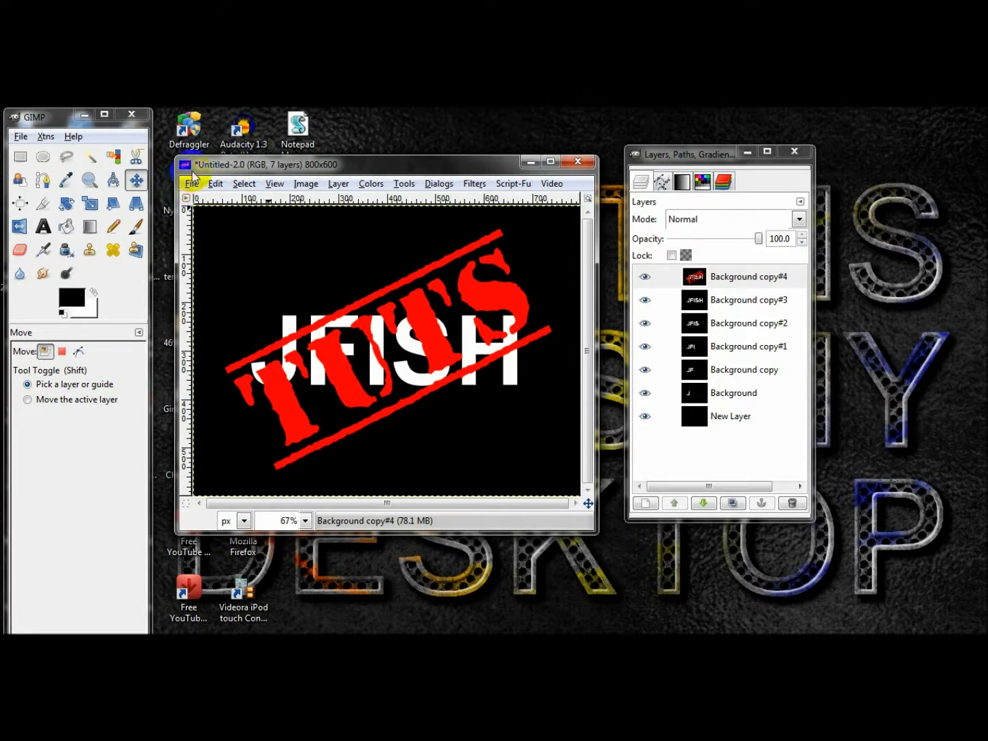
pyautogui.moveTo(199, 164); pyautogui.dragTo(194, 163)
pyautogui.click(479, 182)
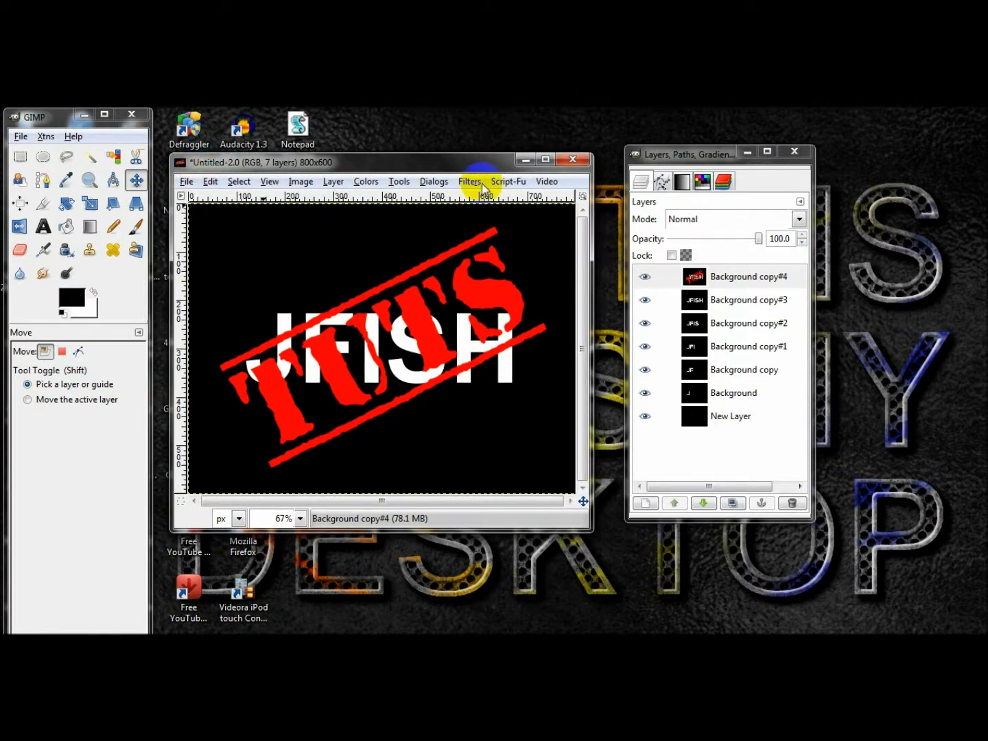
pyautogui.click(482, 183)
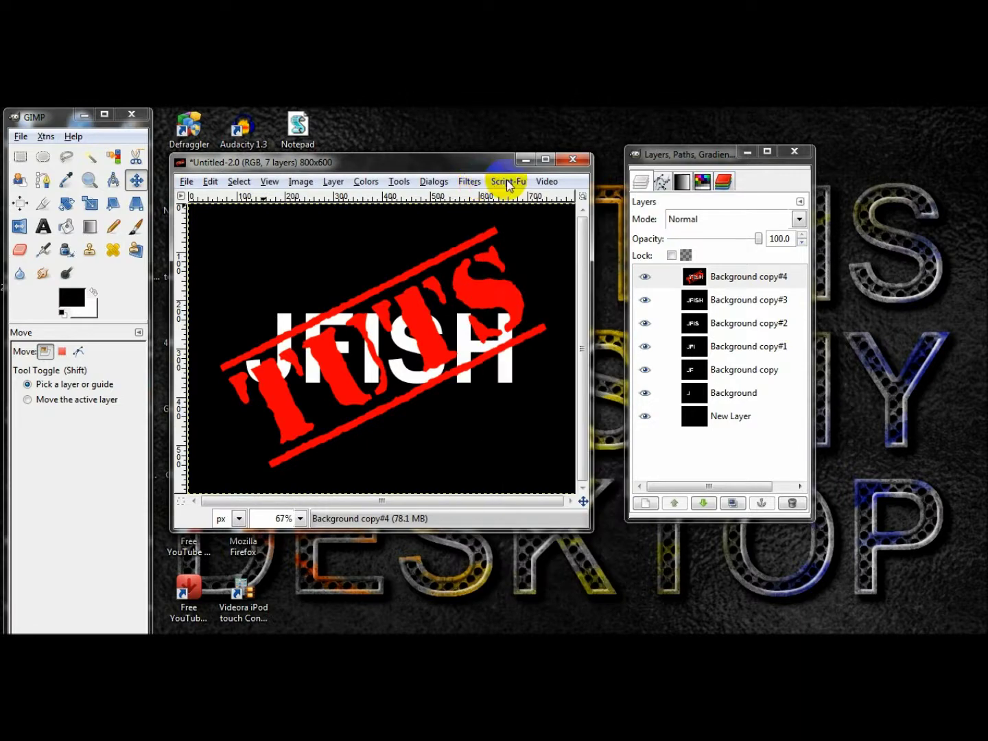
pyautogui.moveTo(484, 169); pyautogui.dragTo(477, 169)
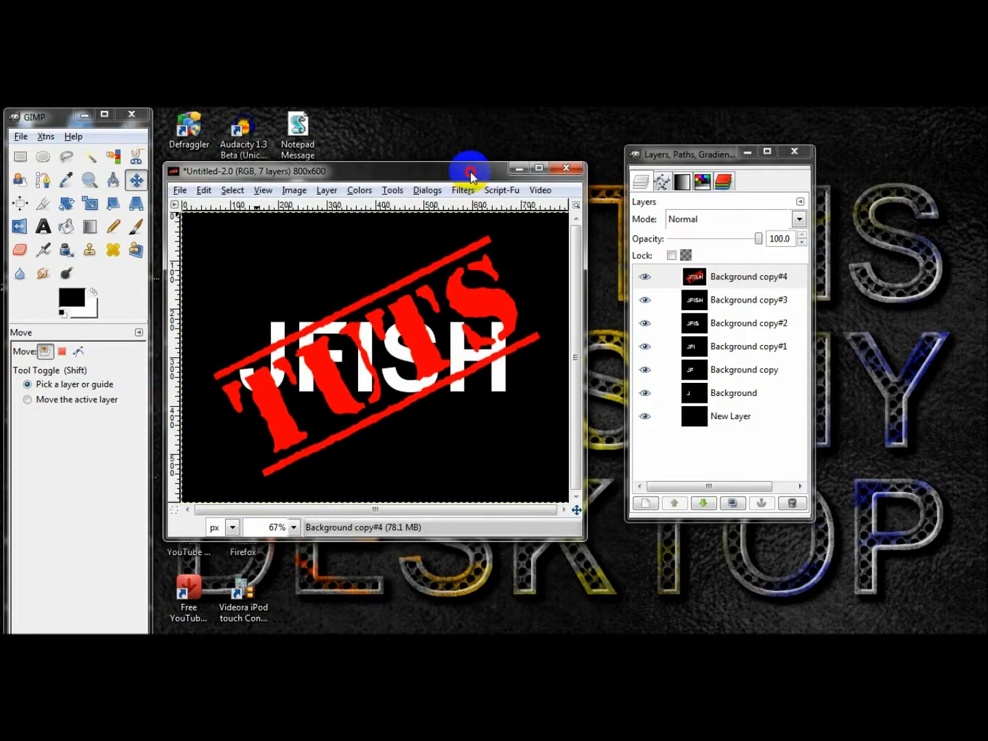
pyautogui.click(463, 182)
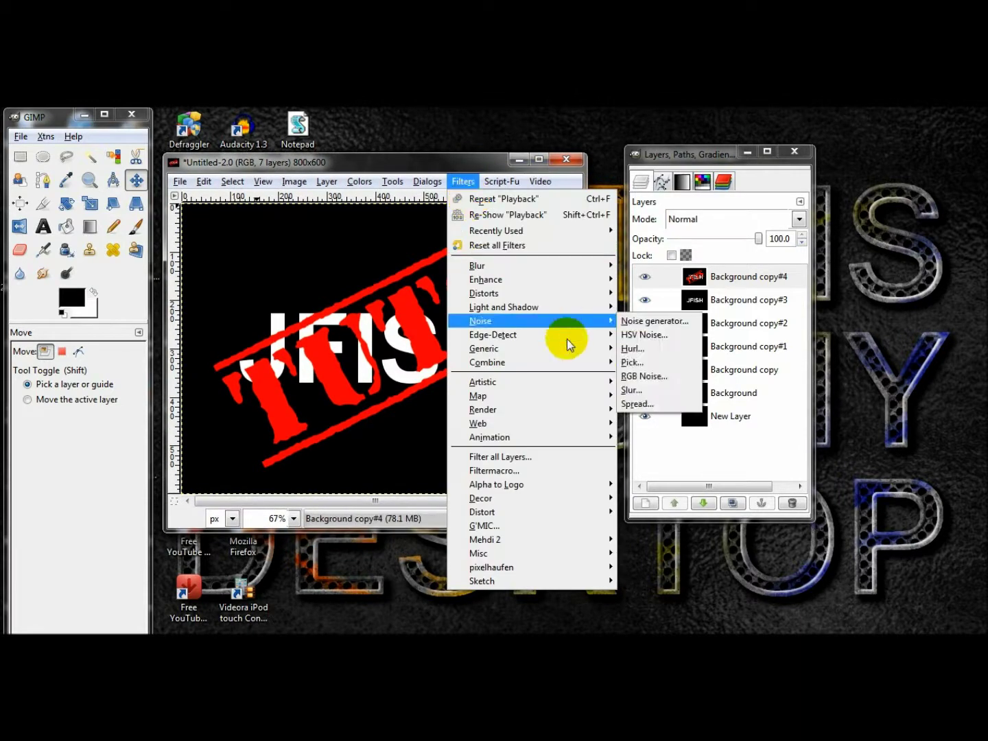
pyautogui.moveTo(600, 353)
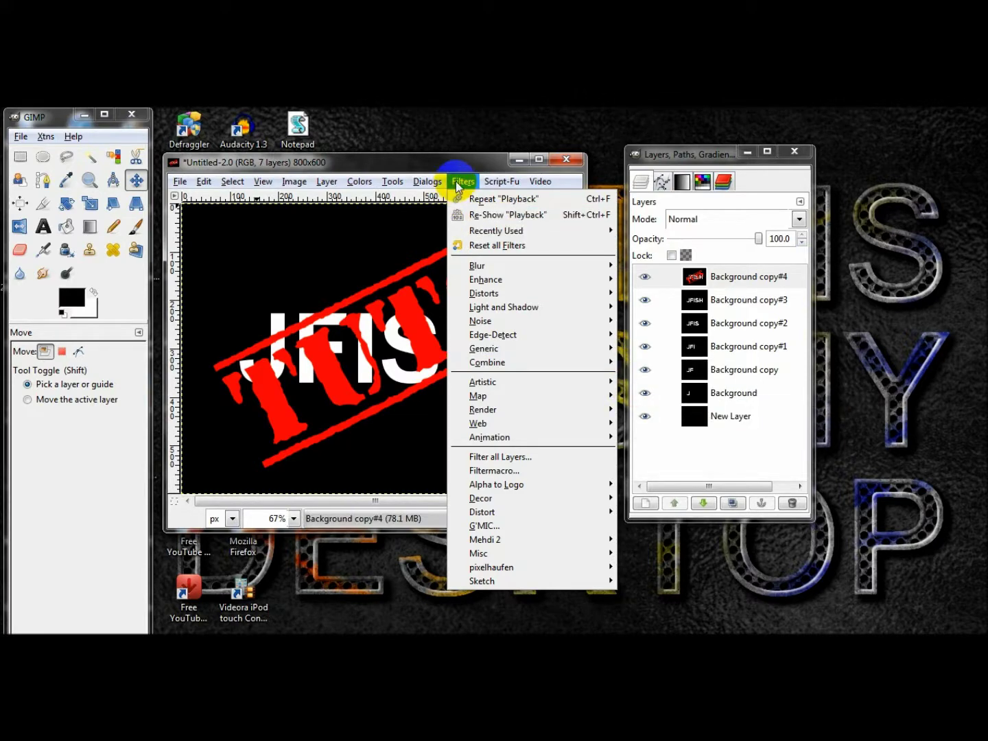
pyautogui.moveTo(545, 182)
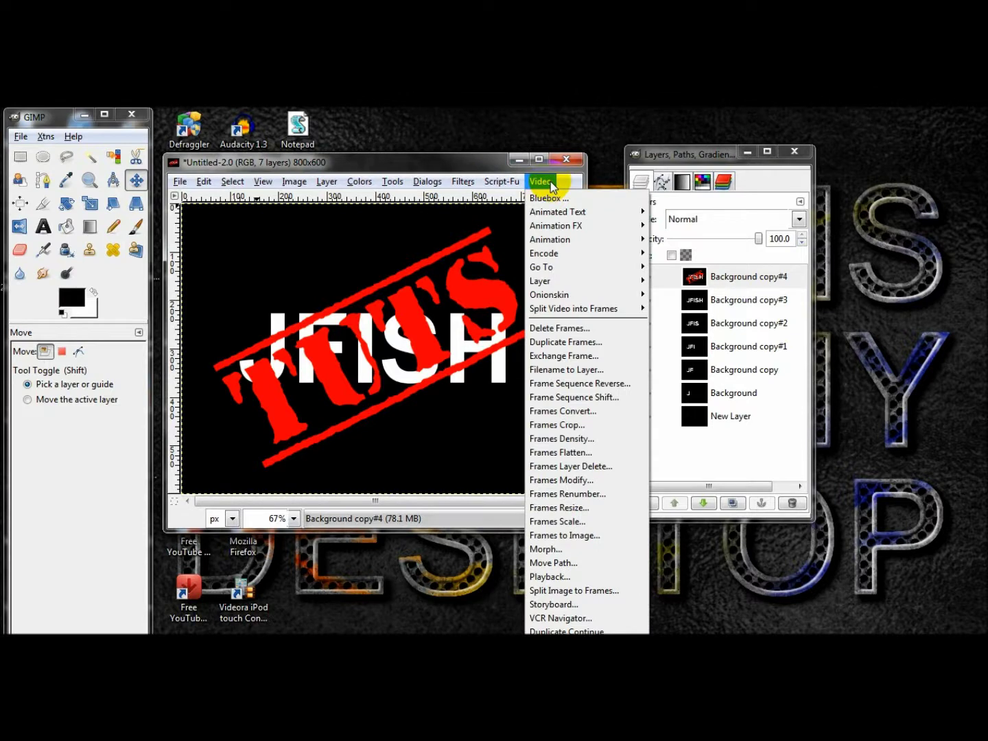
# - Choose Video > Split Image to Frames from the image menu
pyautogui.moveTo(626, 308)
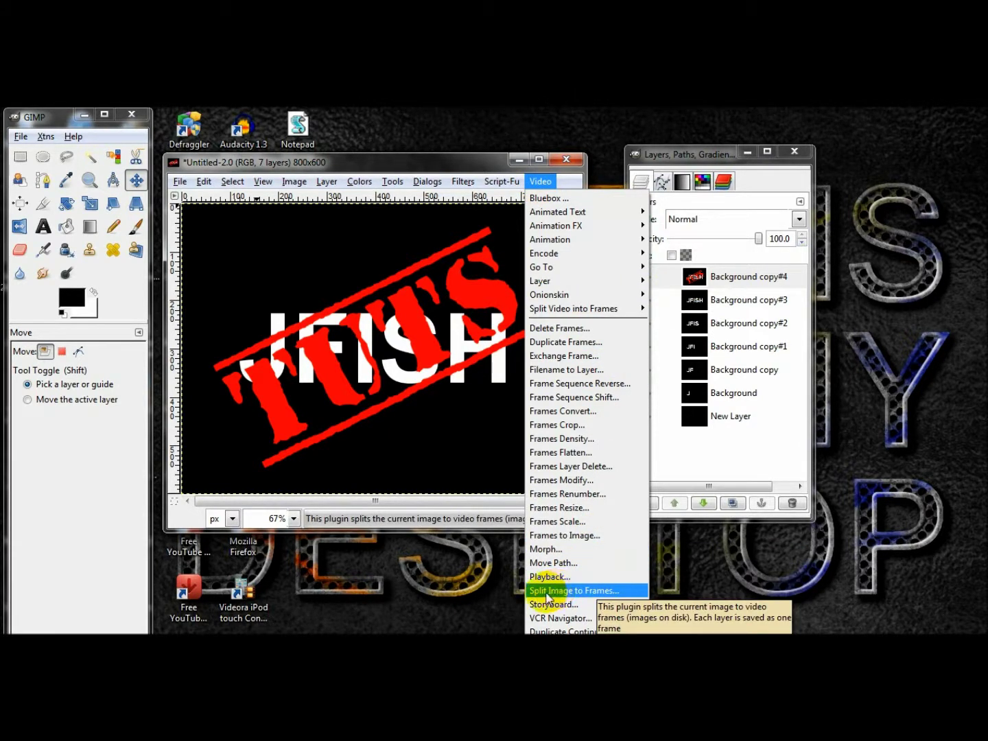
pyautogui.click(582, 589)
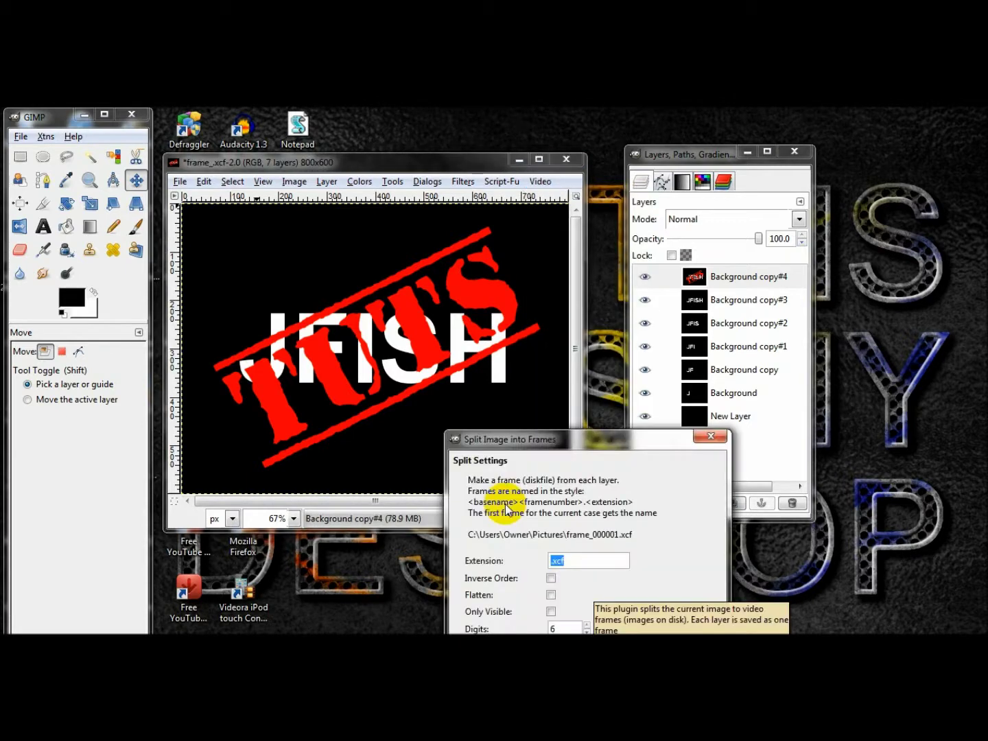
# - Split into frames with extension .png, 4 digits, Inverse Order off, and accept PNG options
pyautogui.moveTo(480, 443); pyautogui.dragTo(263, 205)
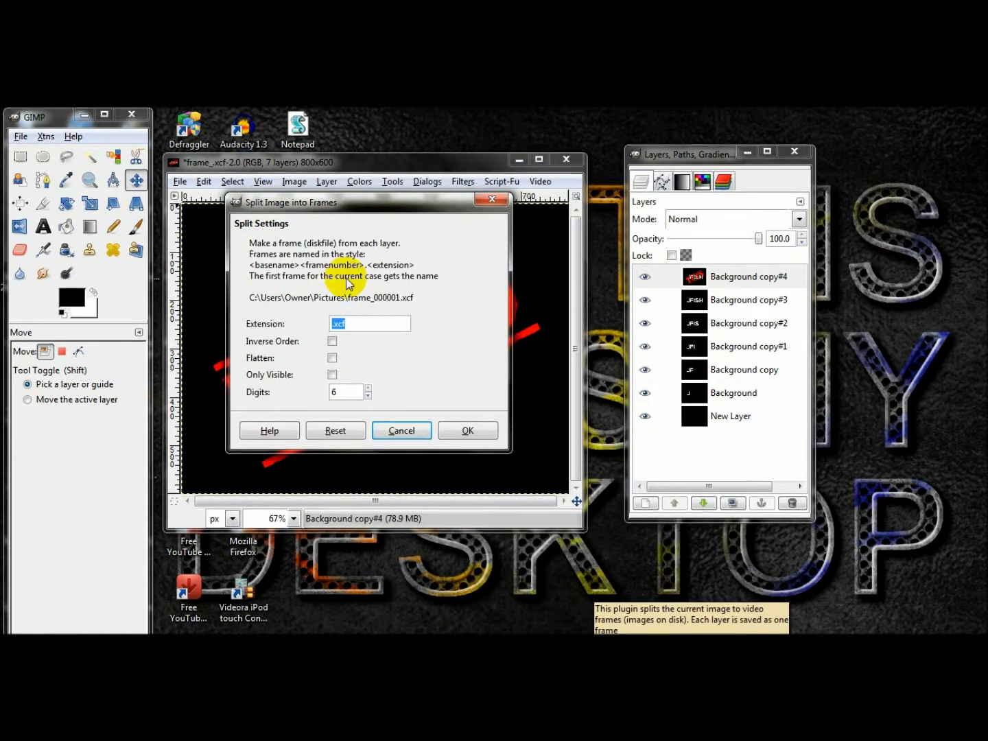
pyautogui.write('.png')
pyautogui.moveTo(336, 219)
pyautogui.mouseDown()
pyautogui.moveTo(419, 404)
pyautogui.moveTo(342, 231)
pyautogui.mouseUp()
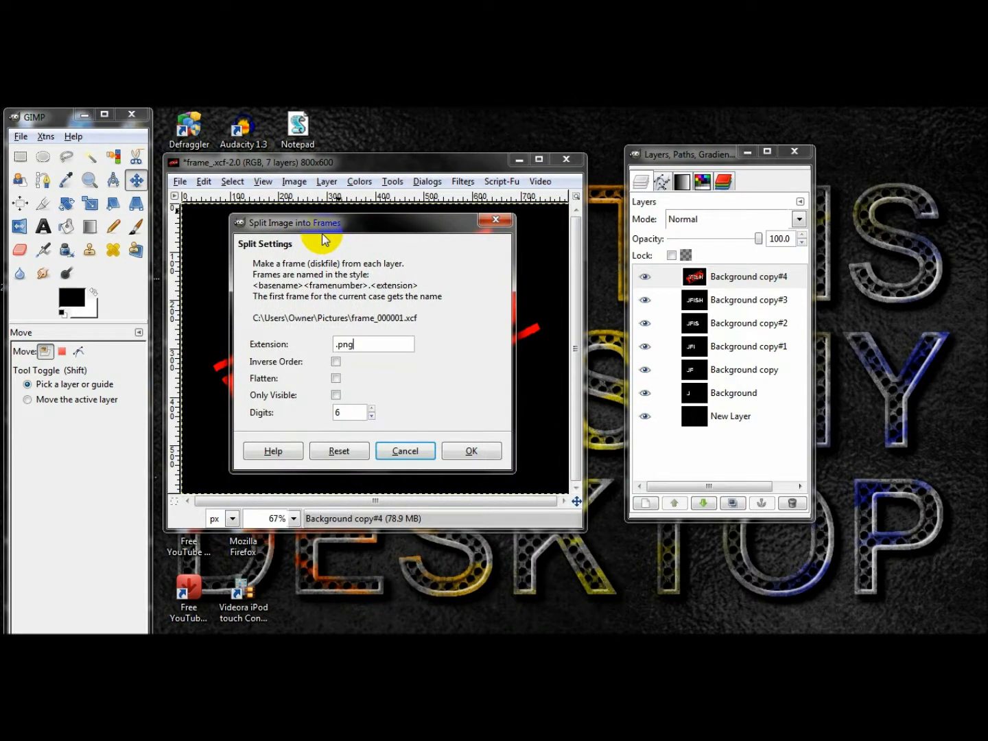
pyautogui.click(320, 227)
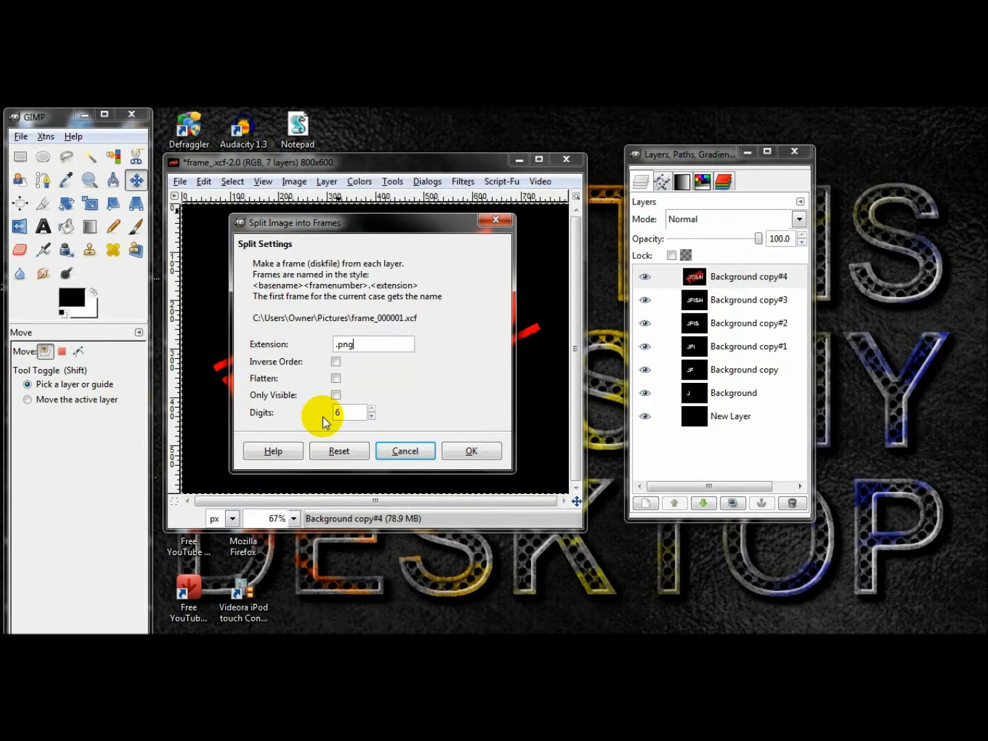
pyautogui.click(372, 416)
pyautogui.click(377, 367)
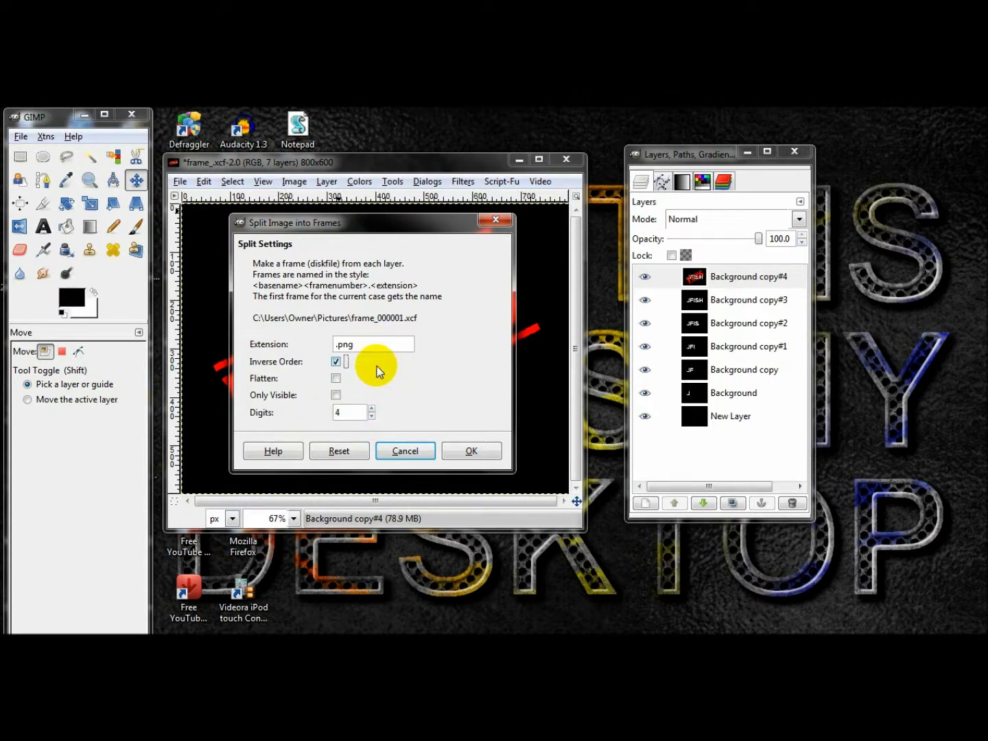
pyautogui.click(335, 362)
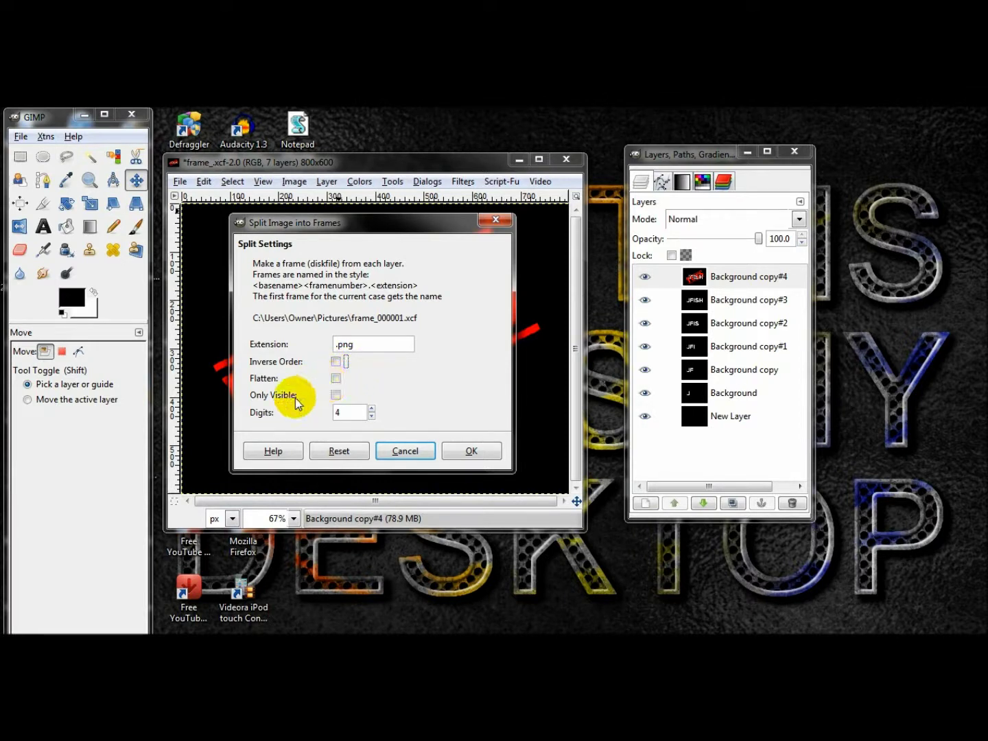
pyautogui.click(460, 454)
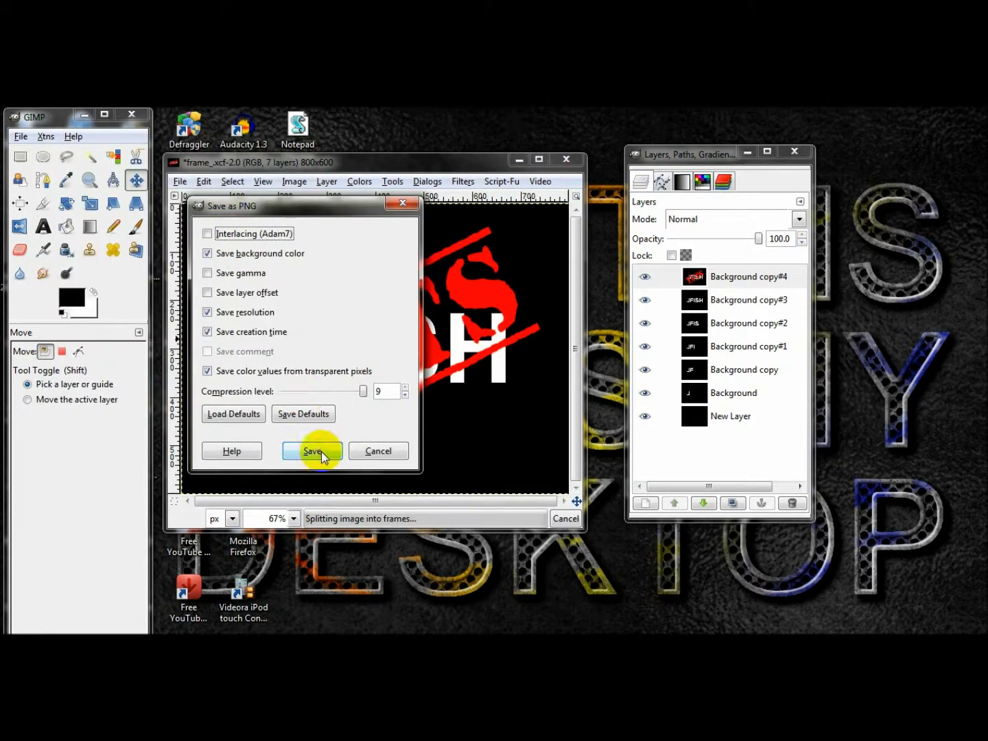
pyautogui.click(322, 452)
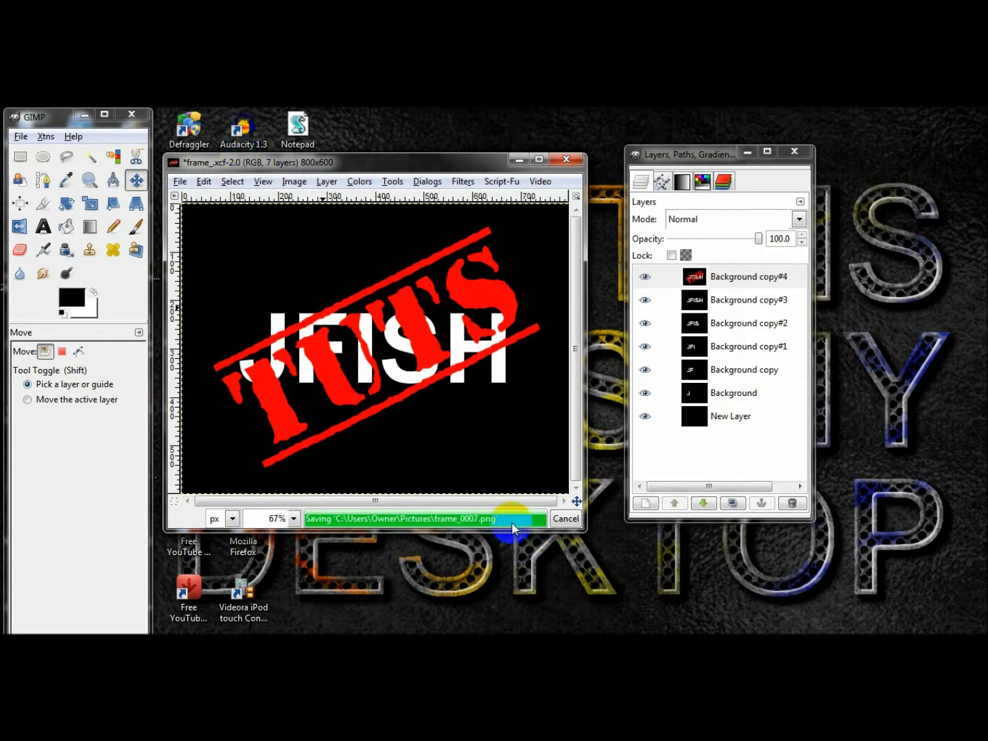
# - Close the frame_0007.png image window, choosing Don't Save
pyautogui.moveTo(281, 176); pyautogui.dragTo(387, 164)
pyautogui.click(564, 156)
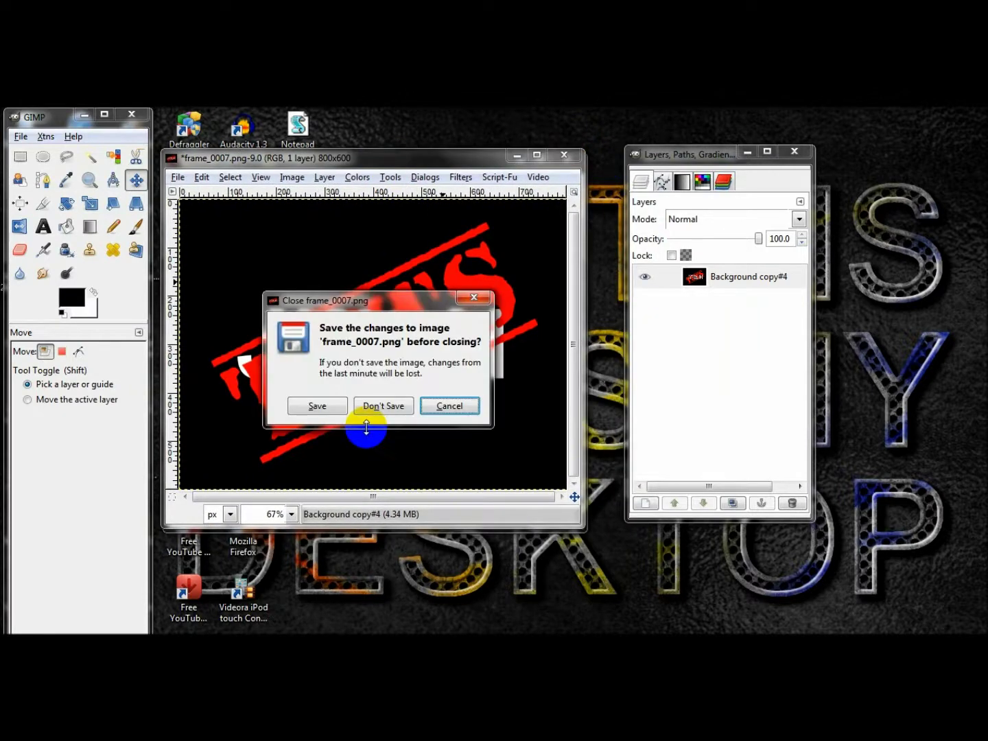
pyautogui.click(371, 408)
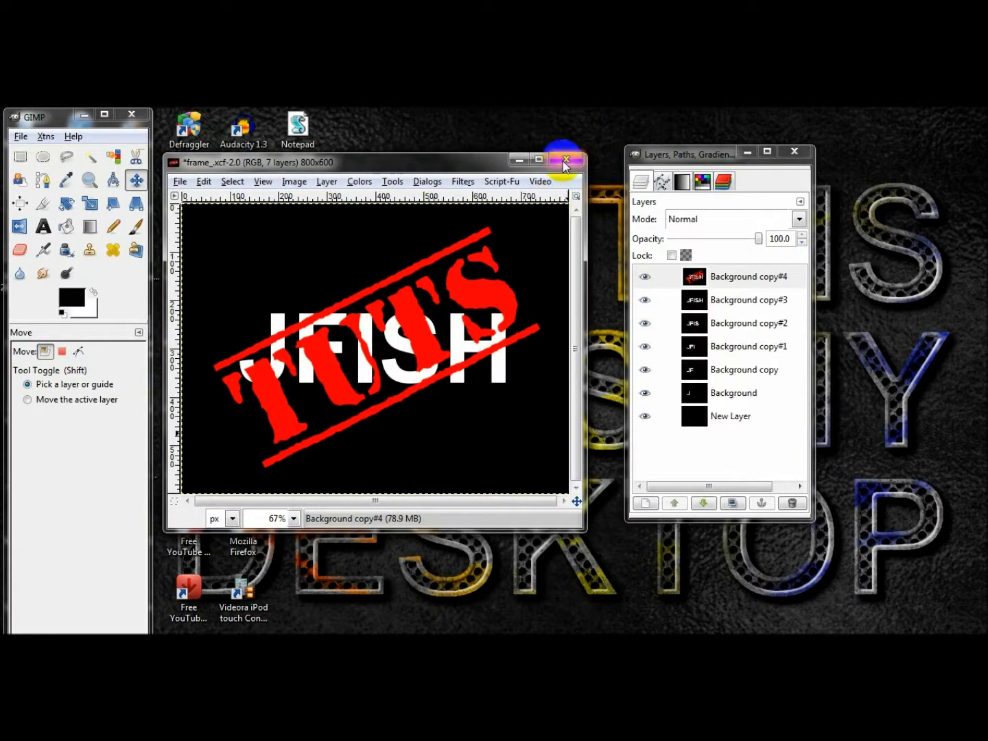